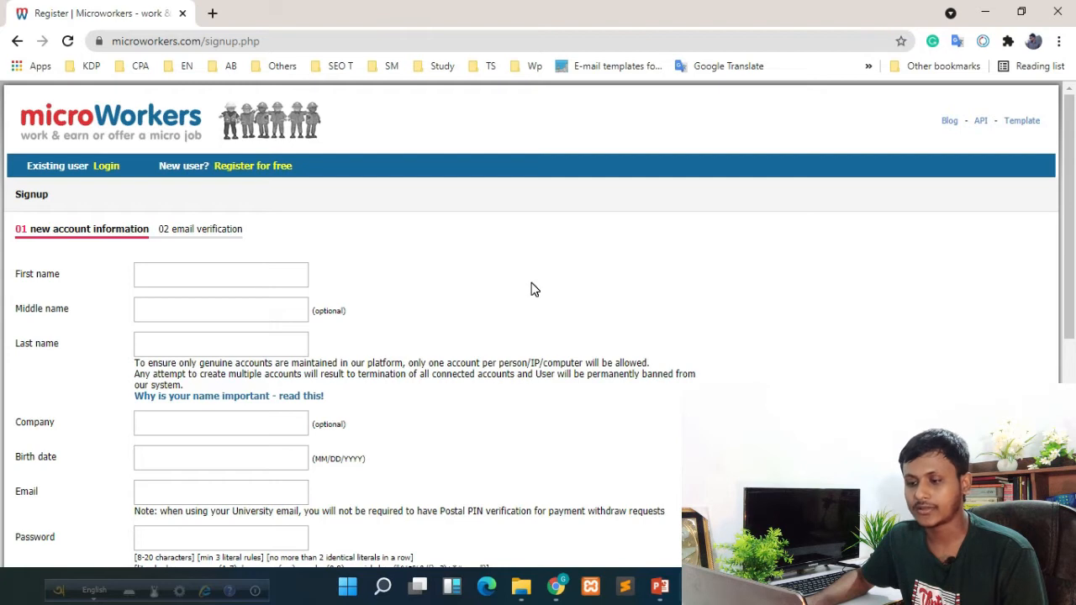
Scroll down to the empty signup fields on the new account information step
scroll(531, 289, down, 1)
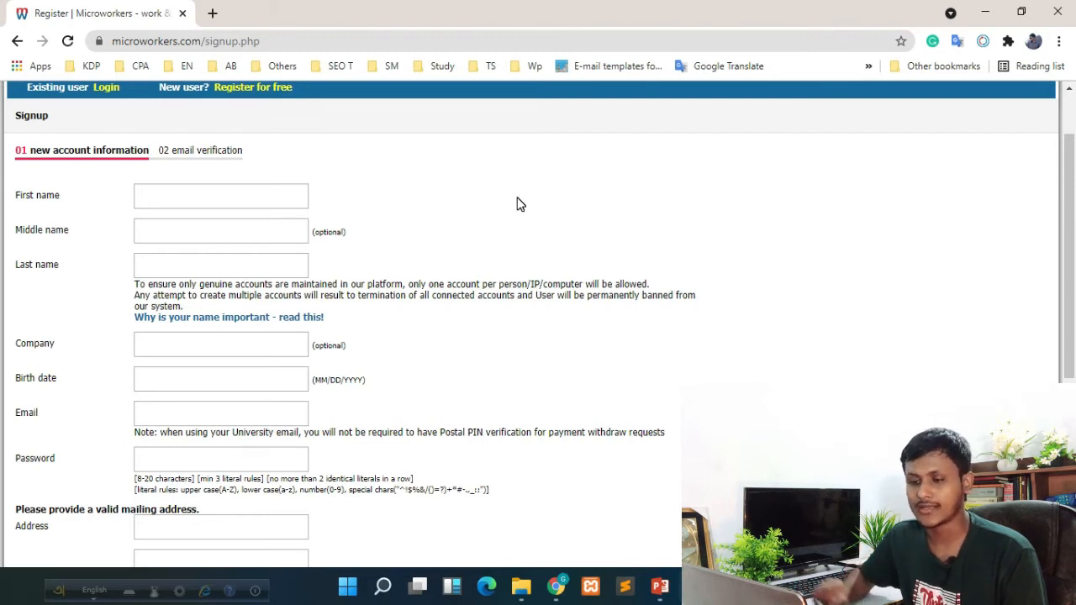
Enter an initial first name and the last name, correcting the last name's ending
click(284, 204)
click(404, 210)
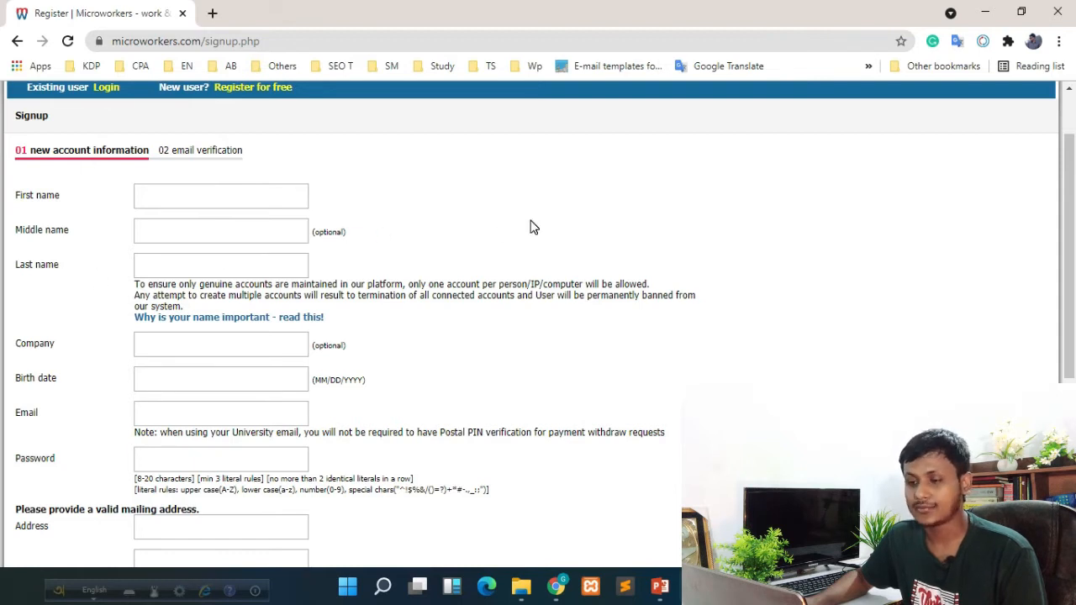
click(211, 193)
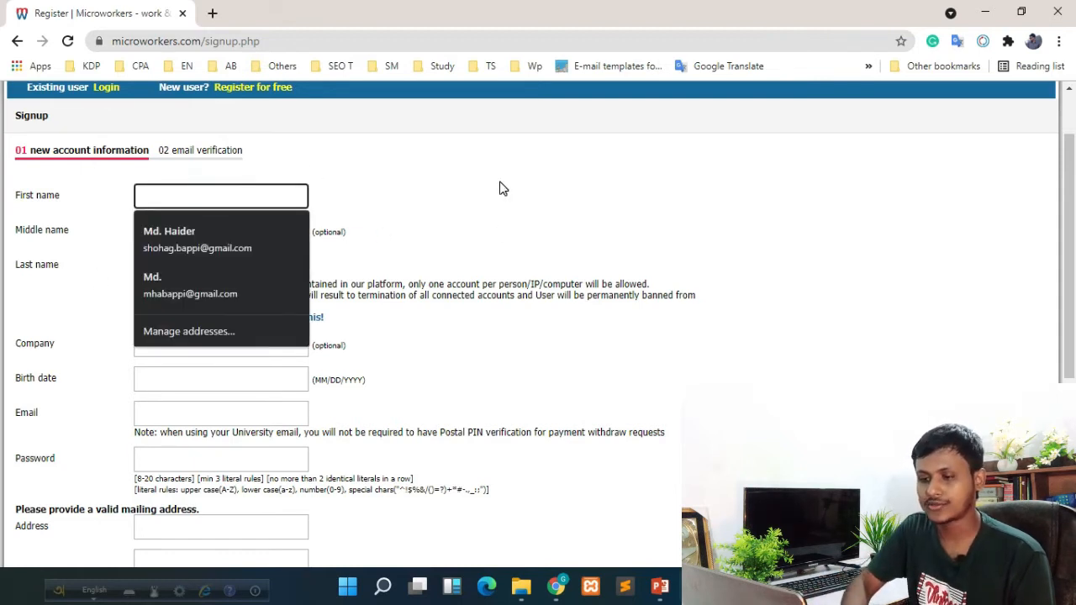
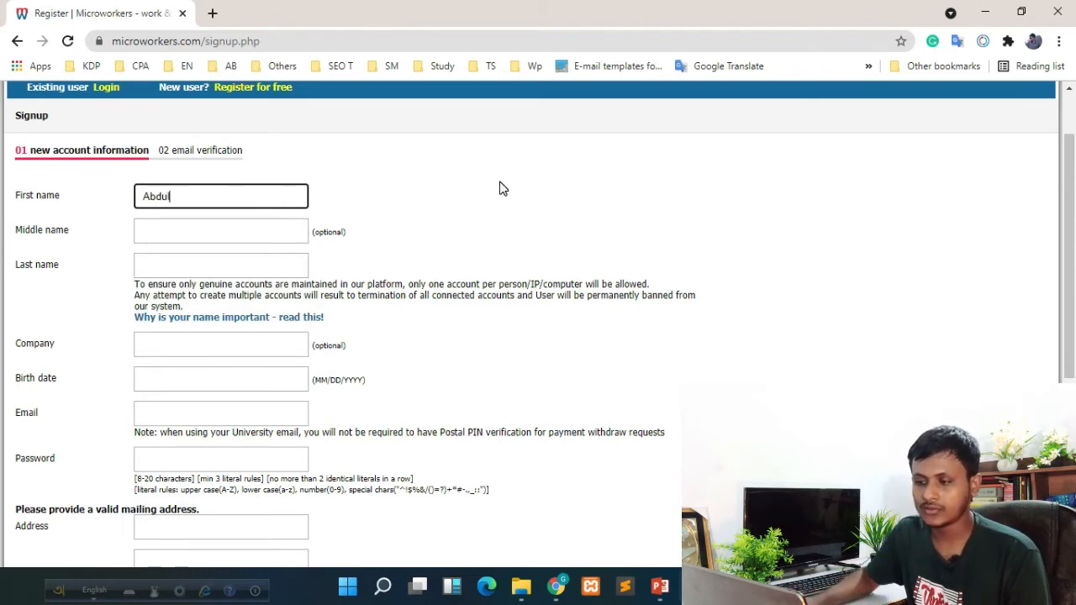
click(187, 261)
text(A)
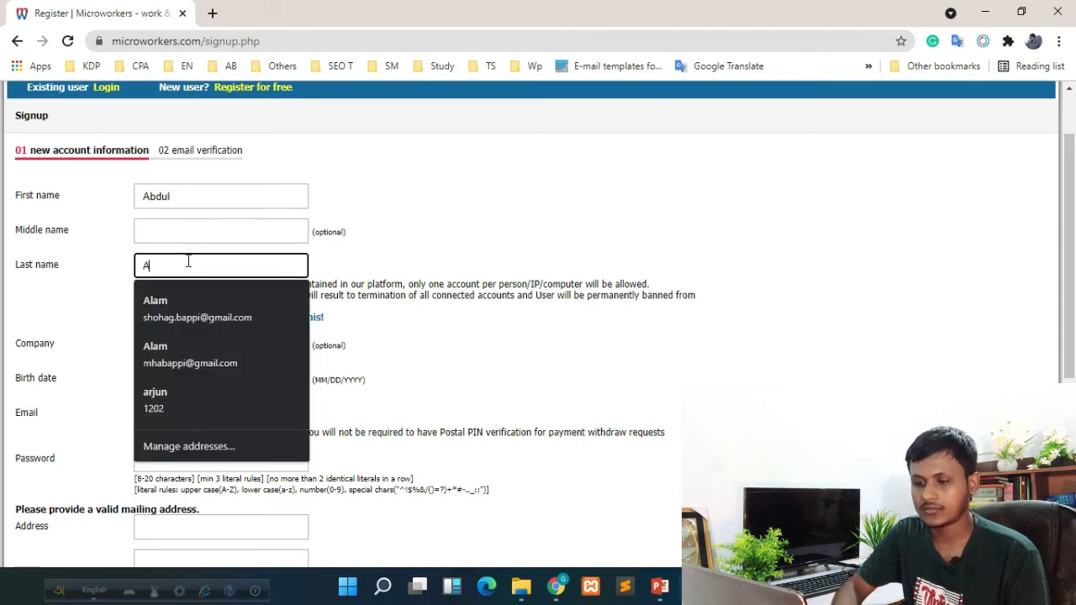
text(liu)
key(BackSpace)
key(BackSpace)
text(im)
click(491, 224)
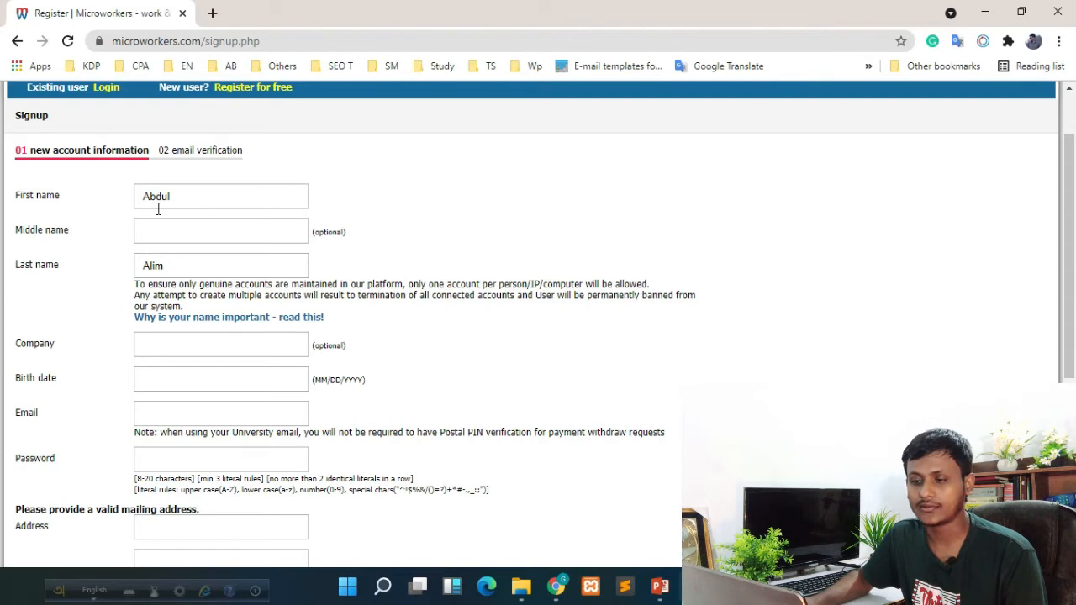
Replace the first name and enter the second given name as a middle name
double_click(180, 194)
key(BackSpace)
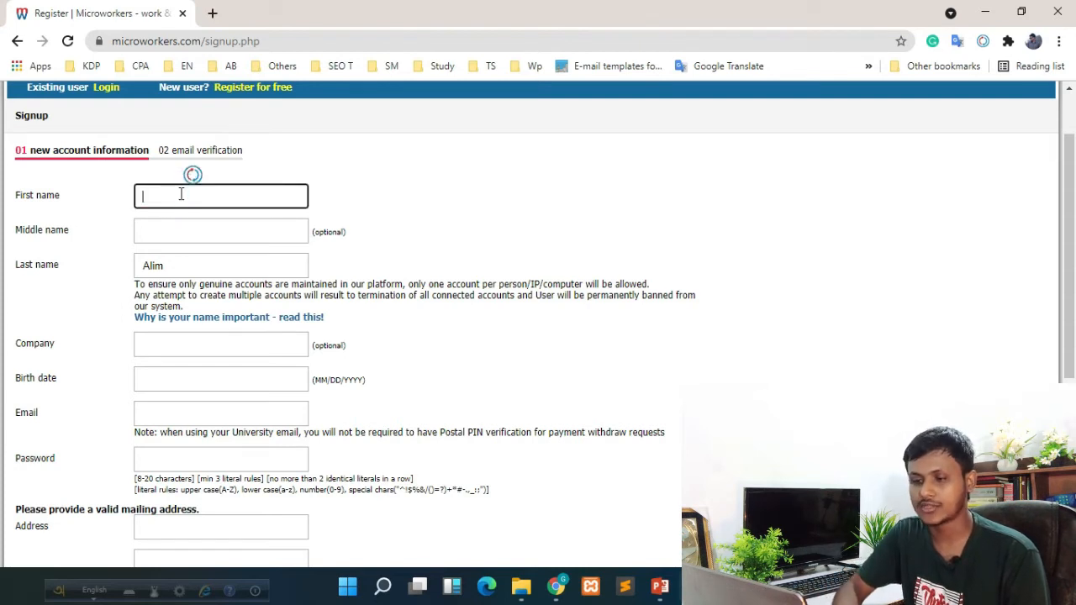
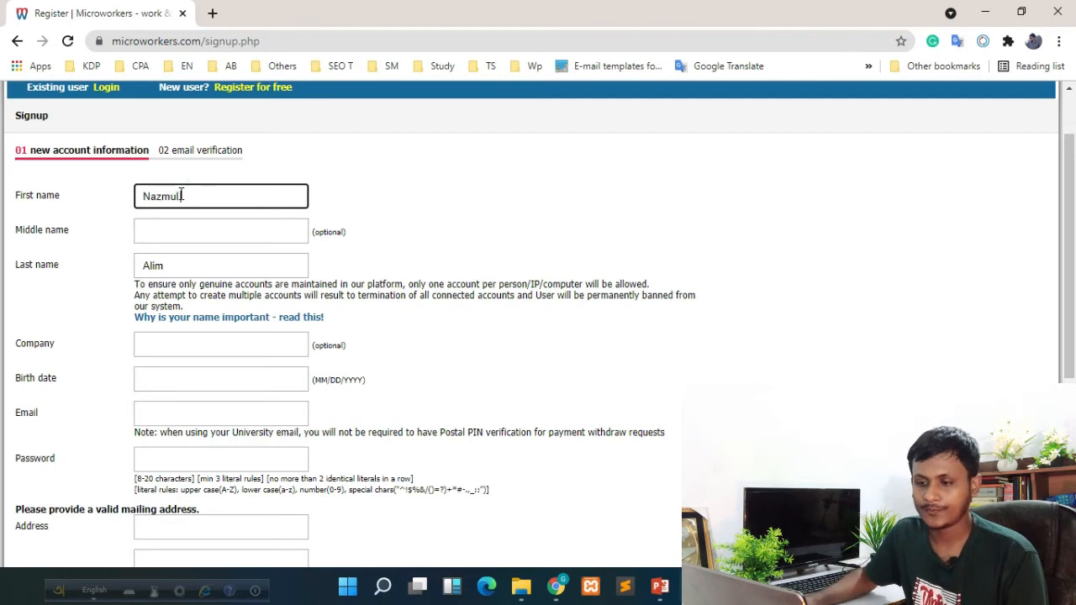
click(226, 230)
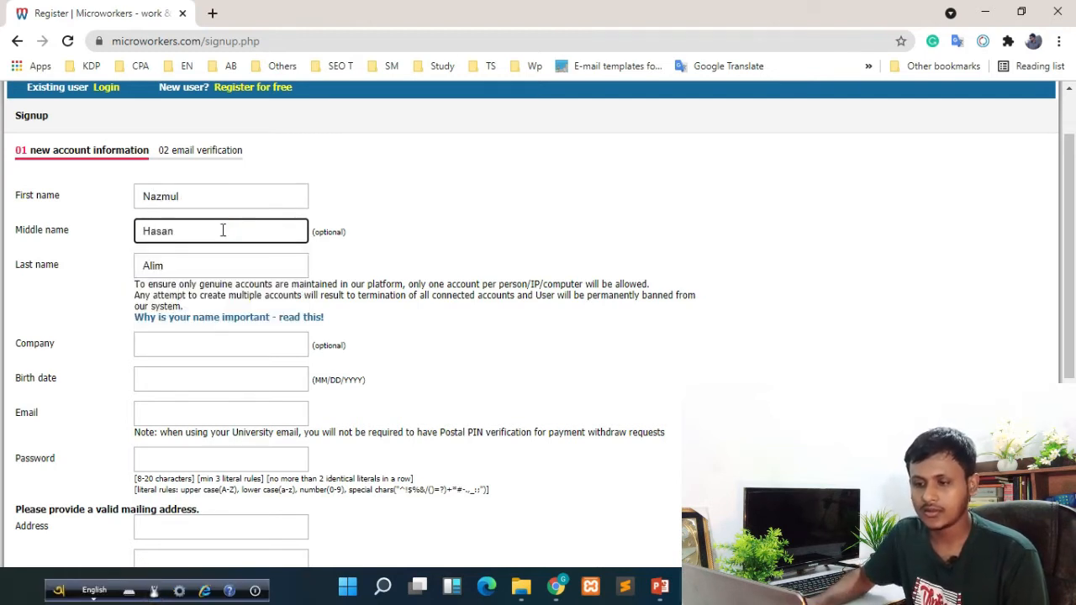
click(86, 280)
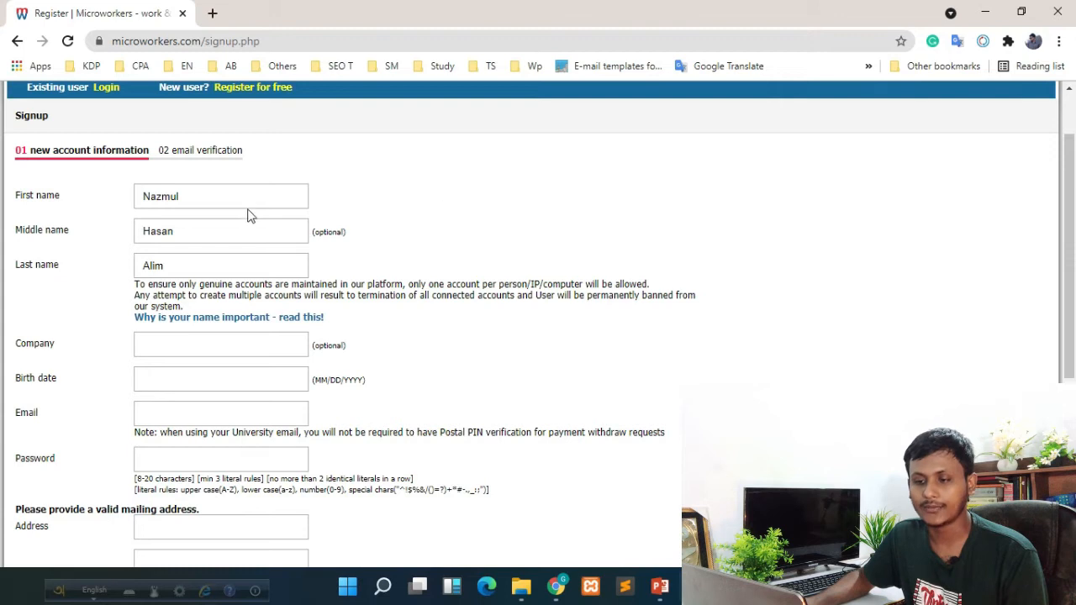
Clear the middle name and append the second given name to the first-name field
click(192, 230)
double_click(187, 231)
key(ctrl+c)
key(BackSpace)
click(209, 194)
key(ctrl+v)
click(151, 265)
click(76, 313)
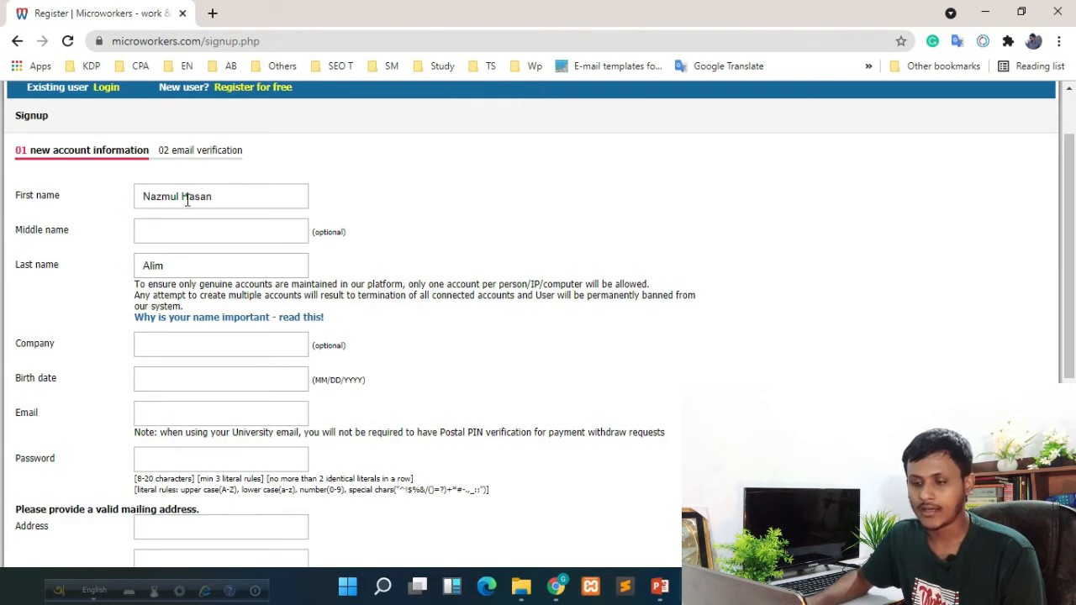
scroll(420, 232, down, 1)
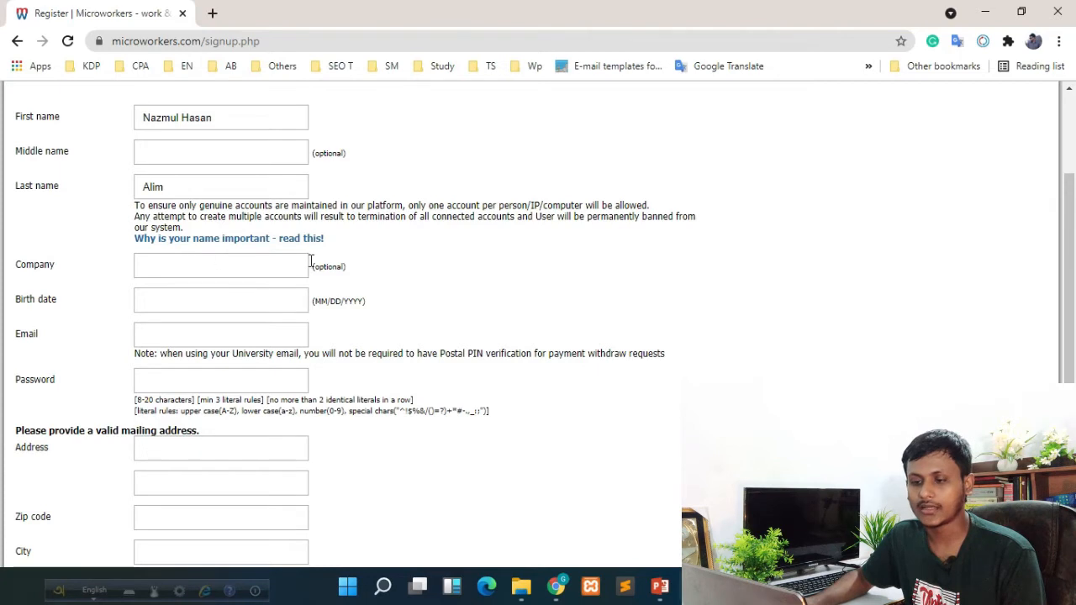
Fill the Birth date field in MM/DD/YYYY format, starting with 02 as the month
click(186, 306)
click(550, 277)
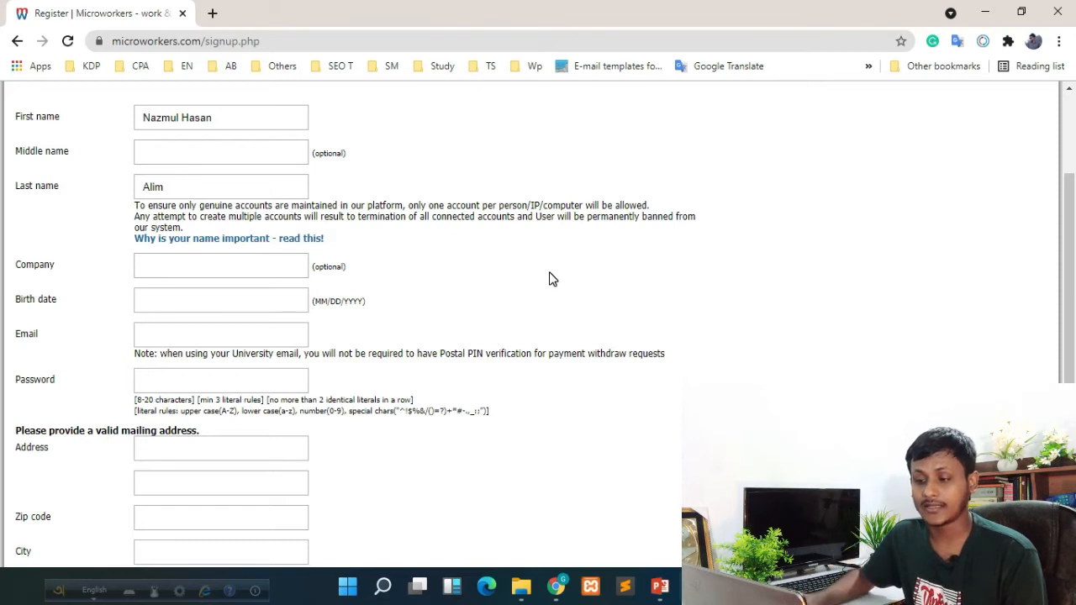
click(243, 301)
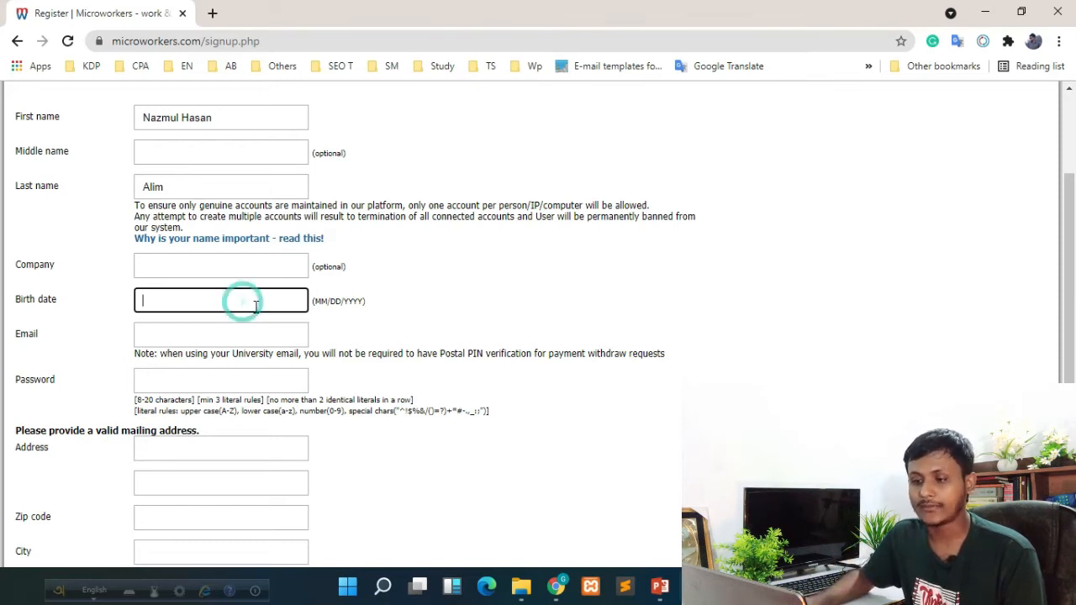
click(328, 306)
double_click(320, 300)
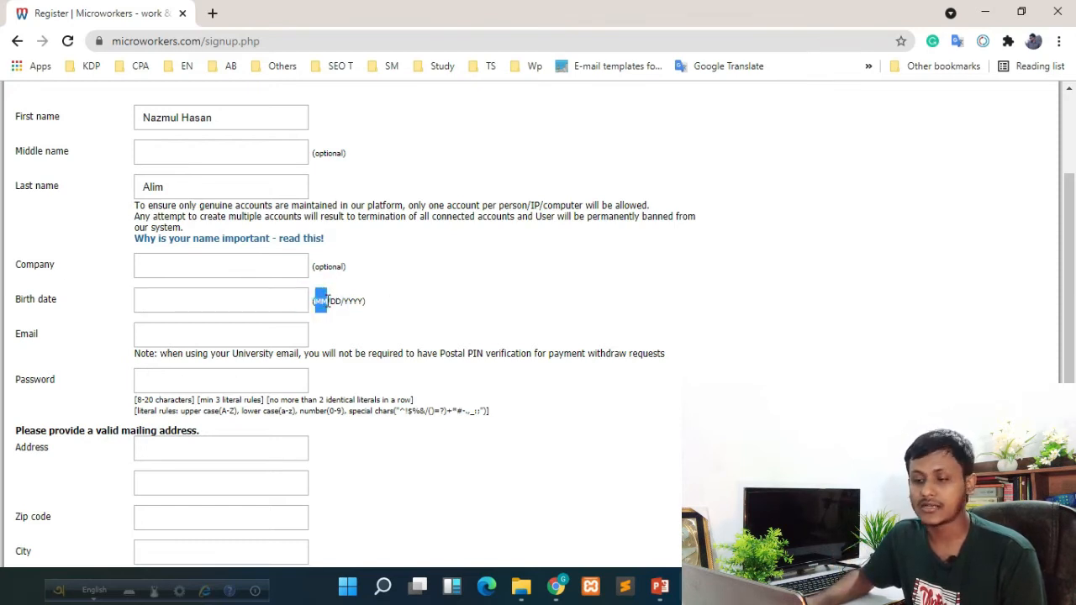
click(168, 302)
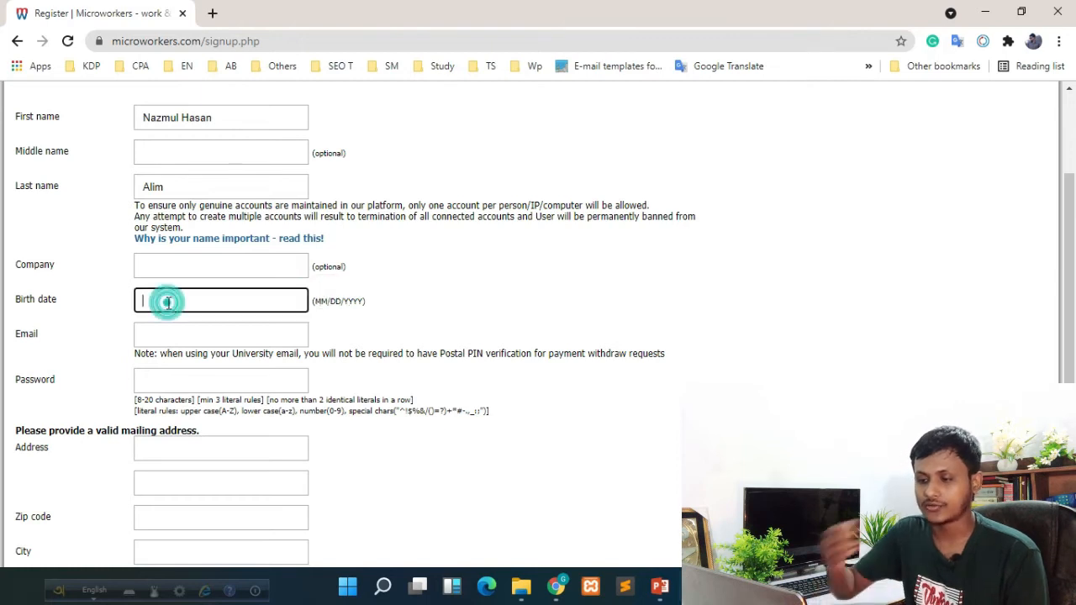
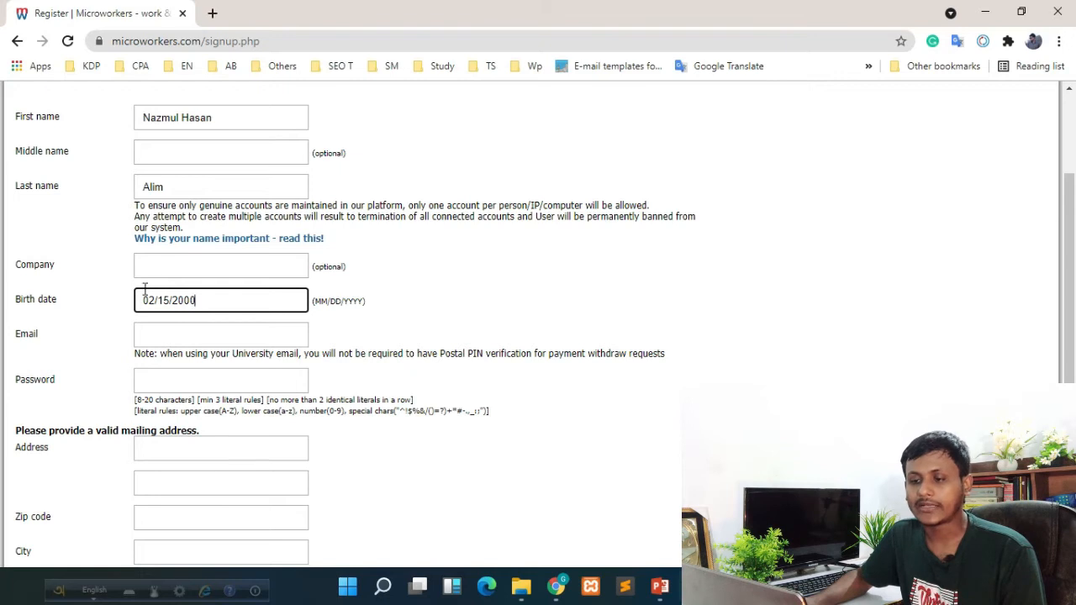
scroll(147, 278, down, 2)
click(157, 250)
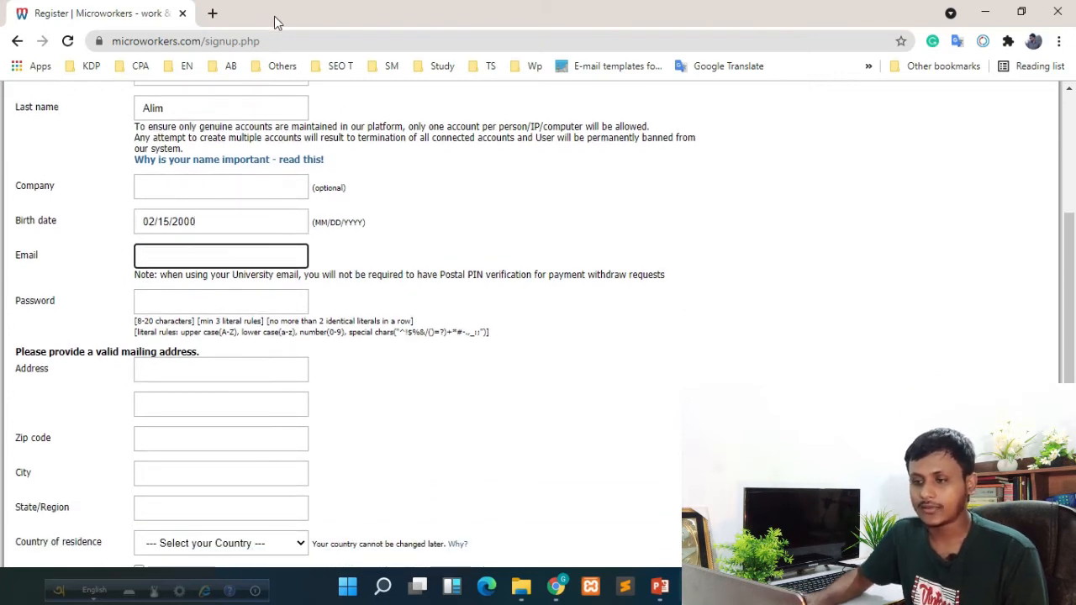
click(211, 14)
text(gma)
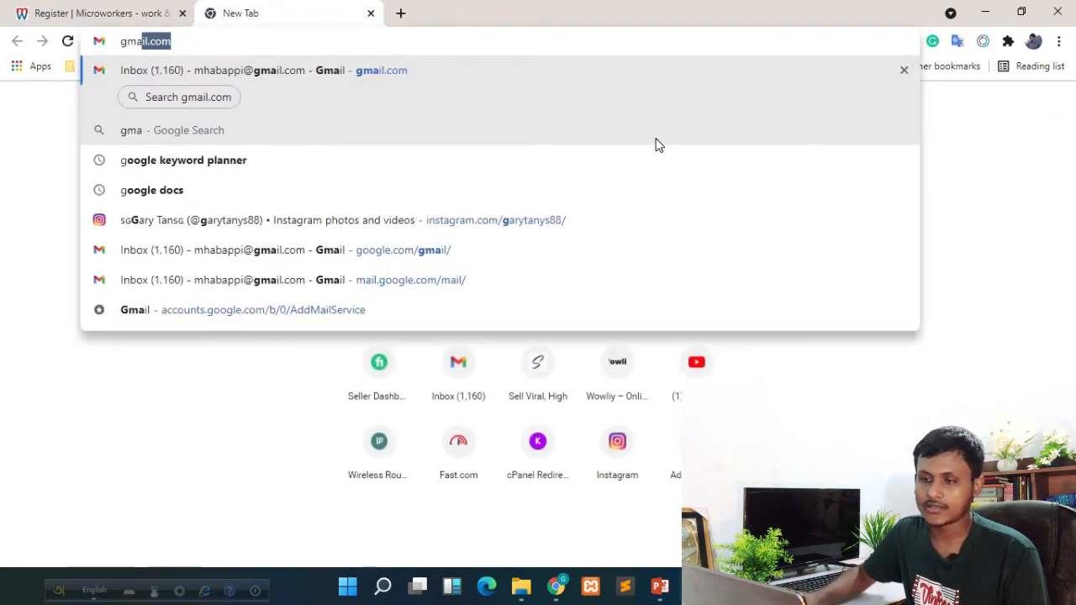
key(Return)
click(100, 14)
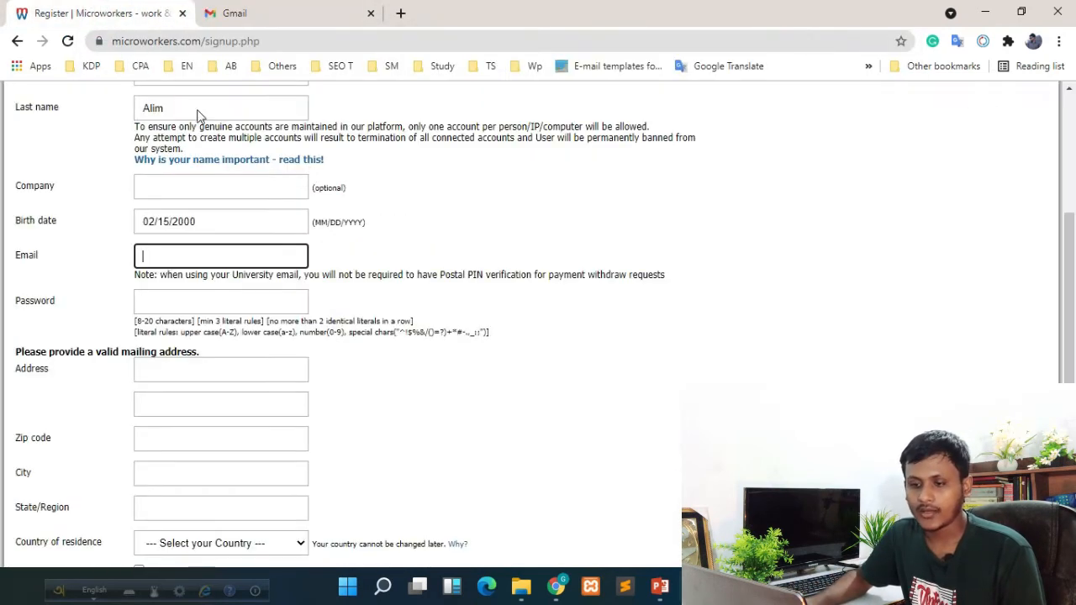
click(206, 296)
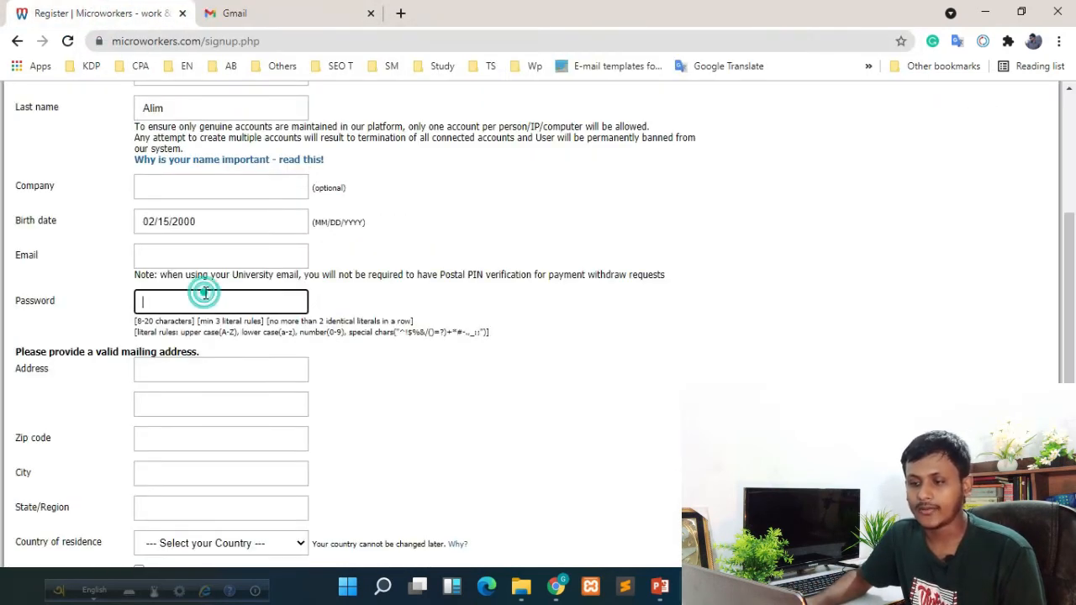
scroll(377, 288, down, 1)
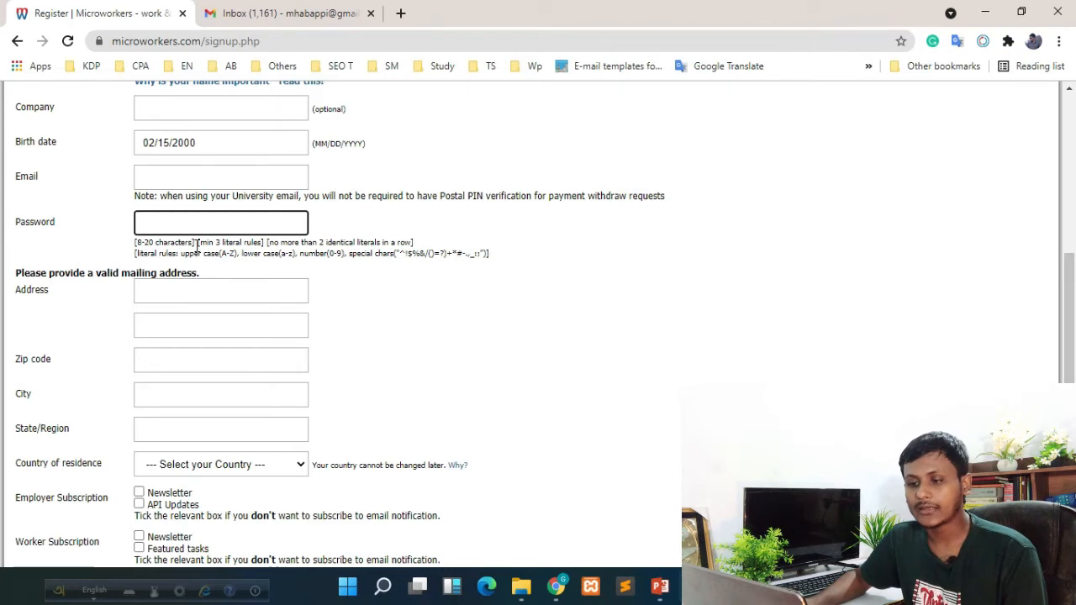
drag(213, 242, 271, 248)
click(347, 242)
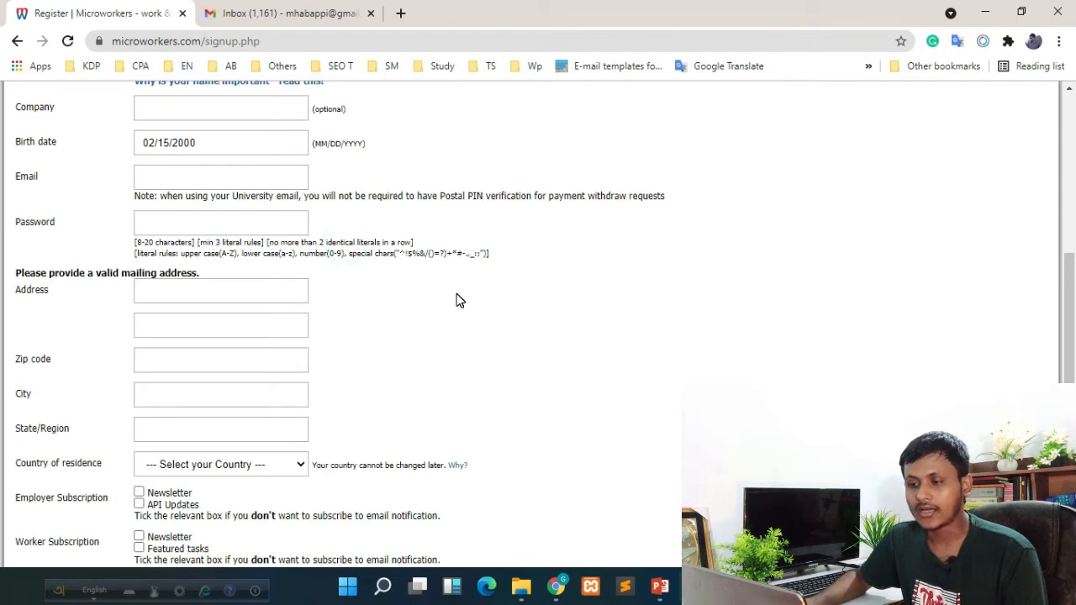
drag(144, 252, 204, 254)
click(207, 254)
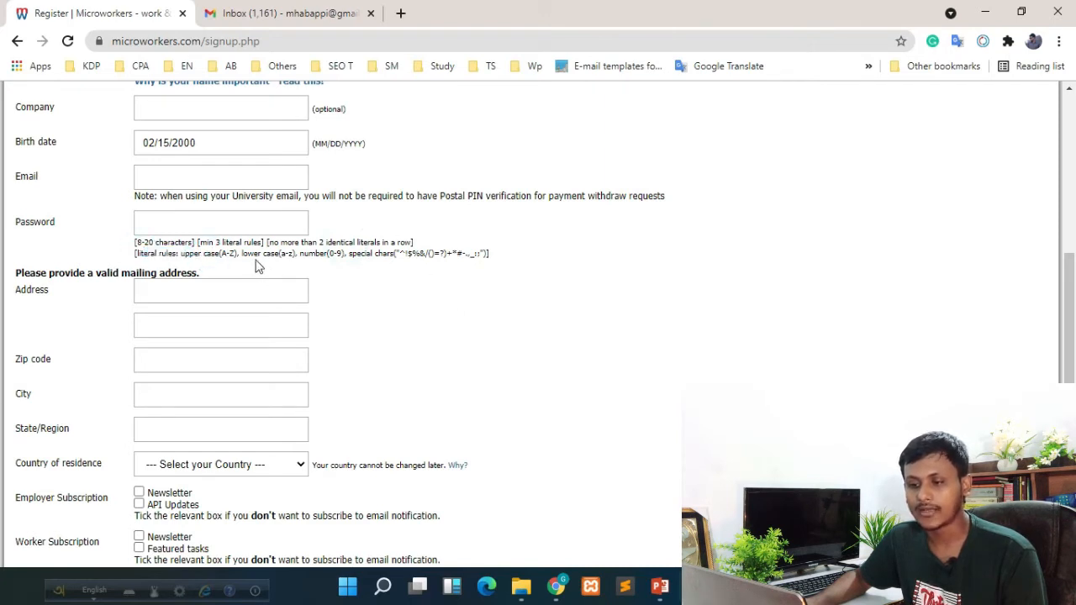
drag(183, 254, 220, 255)
click(227, 245)
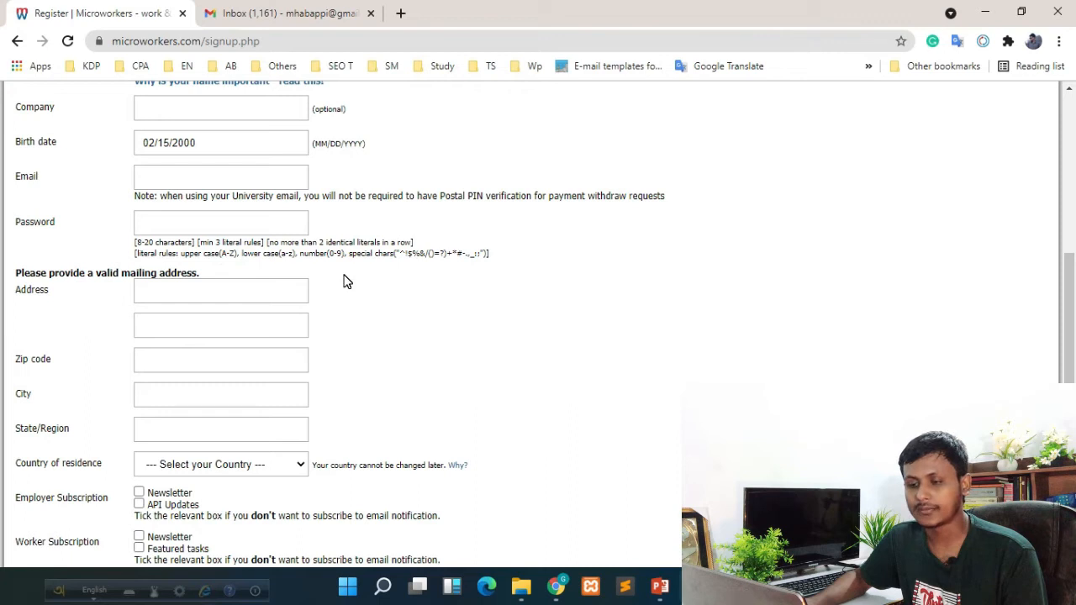
drag(215, 256, 189, 255)
click(202, 243)
click(246, 256)
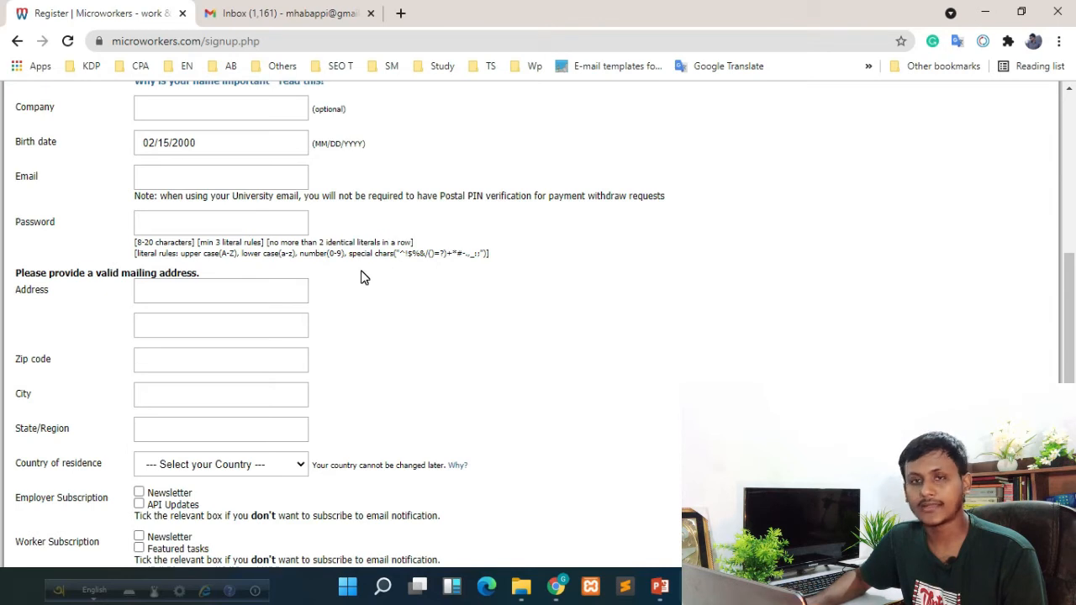
click(312, 257)
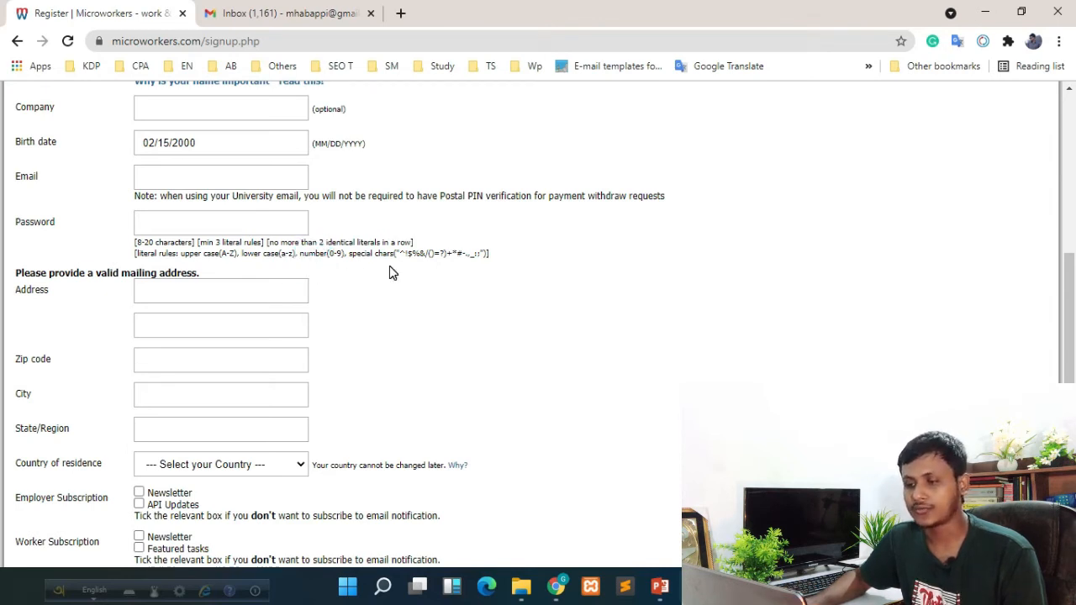
drag(350, 253, 222, 252)
click(427, 262)
click(507, 252)
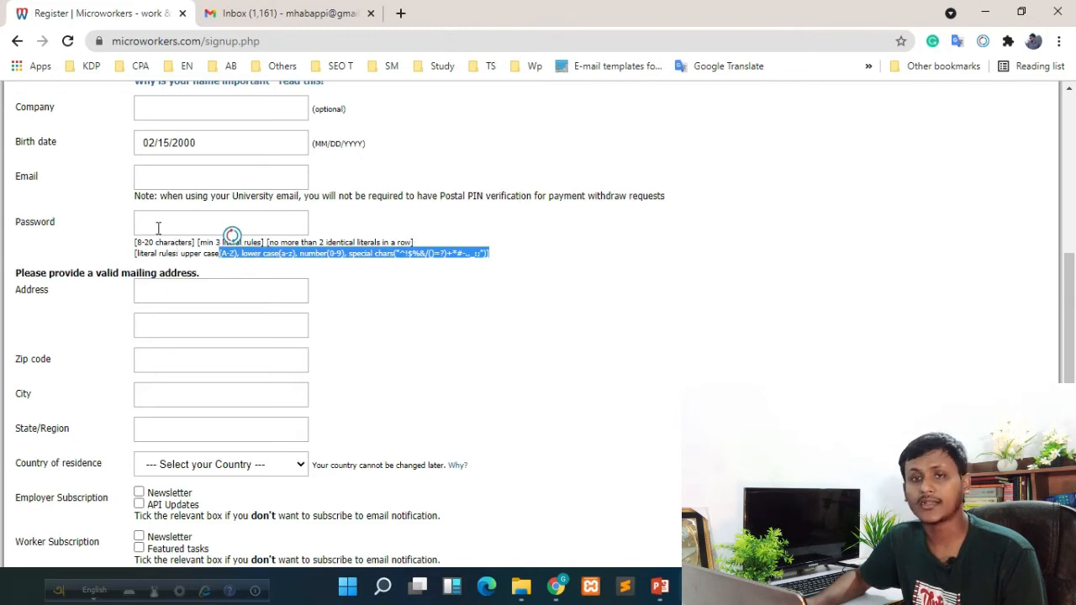
click(158, 227)
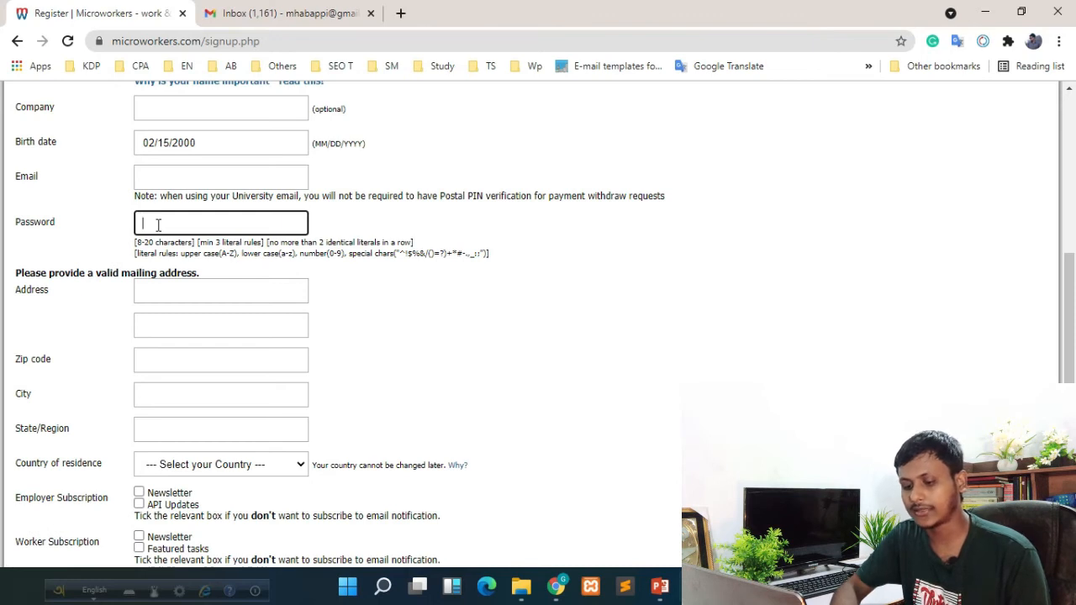
Draft a sample password in a new browser tab, then return to the signup form
key(ctrl+t)
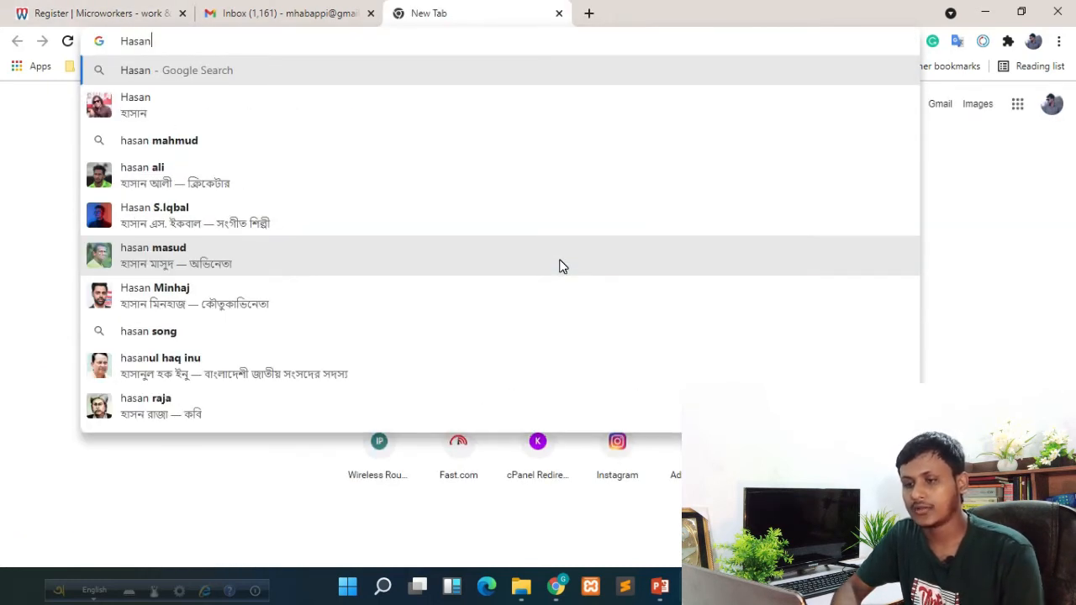
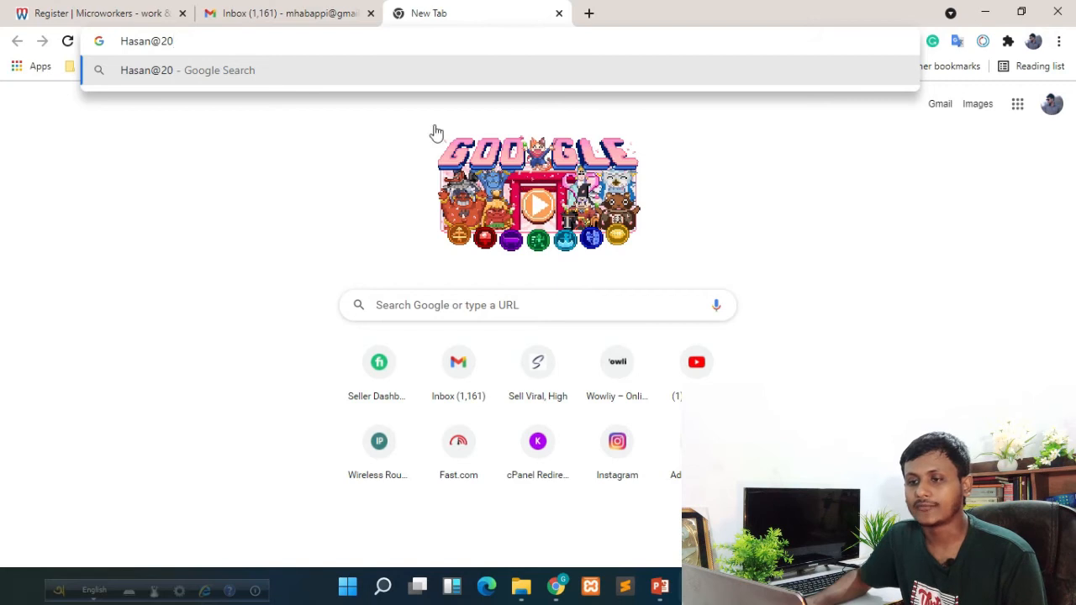
click(122, 38)
click(130, 42)
drag(128, 41, 144, 47)
double_click(155, 40)
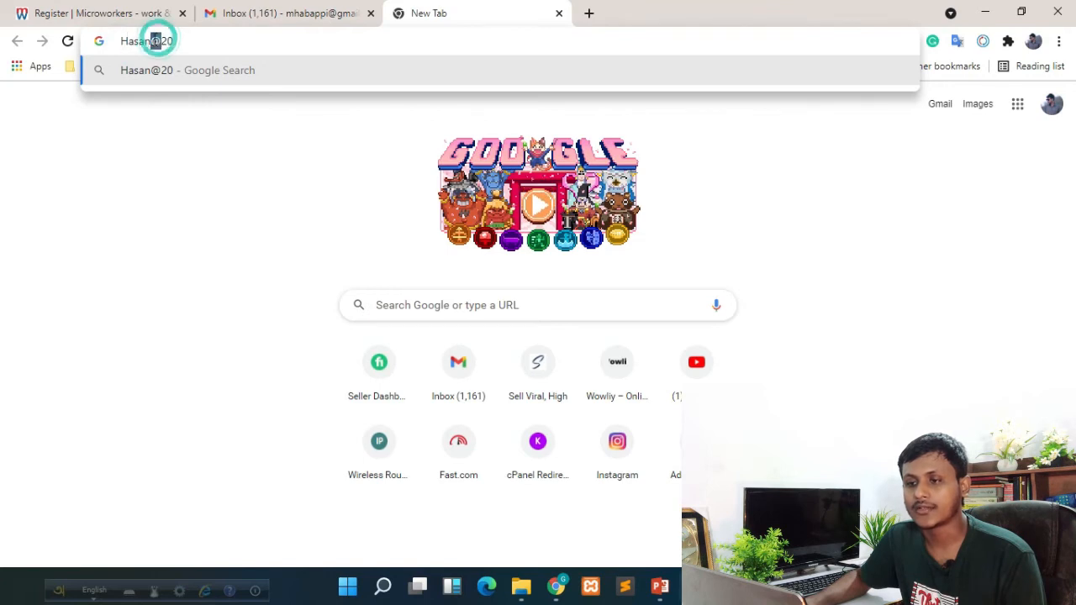
click(175, 41)
click(175, 41)
key(shift+Left)
key(shift+Left)
key(shift+Left)
key(shift+Left)
key(shift+Left)
key(shift+Left)
key(shift+Left)
key(shift+Left)
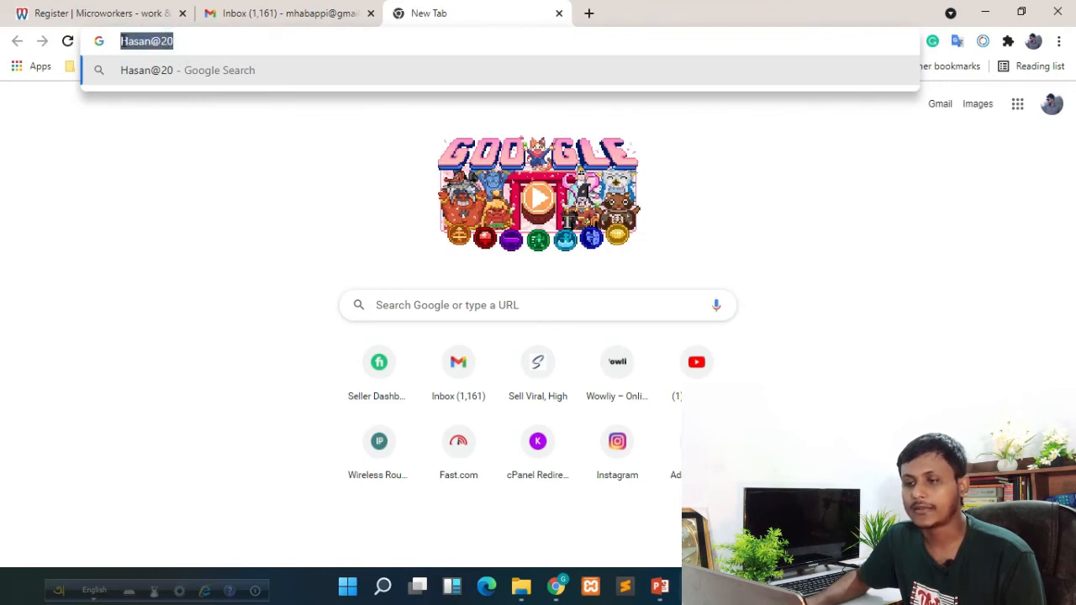
click(135, 11)
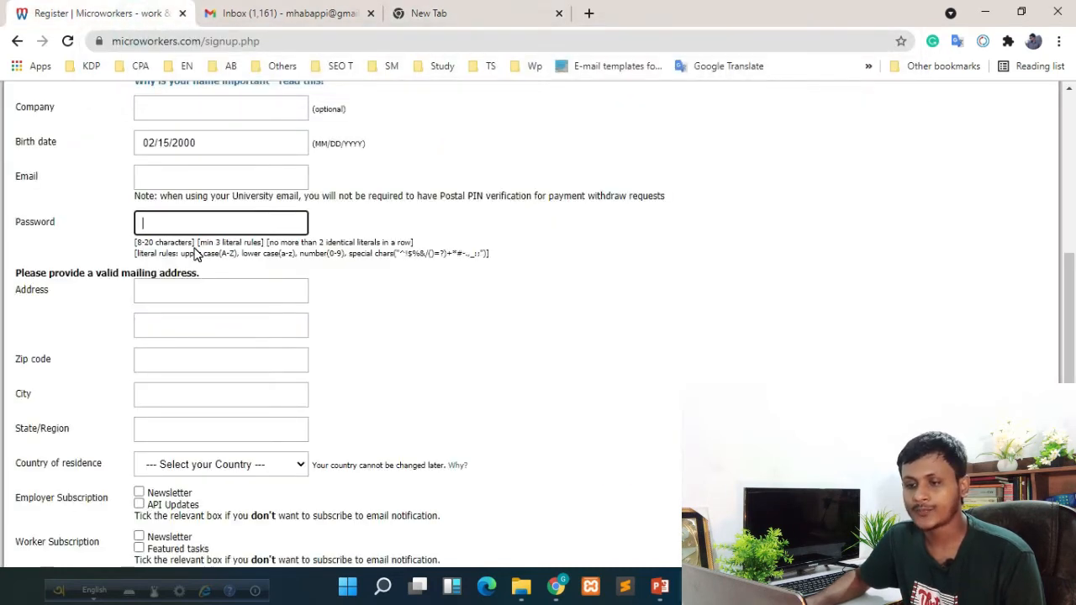
Dismiss Chrome's saved-address suggestions on the Address field
scroll(72, 293, down, 1)
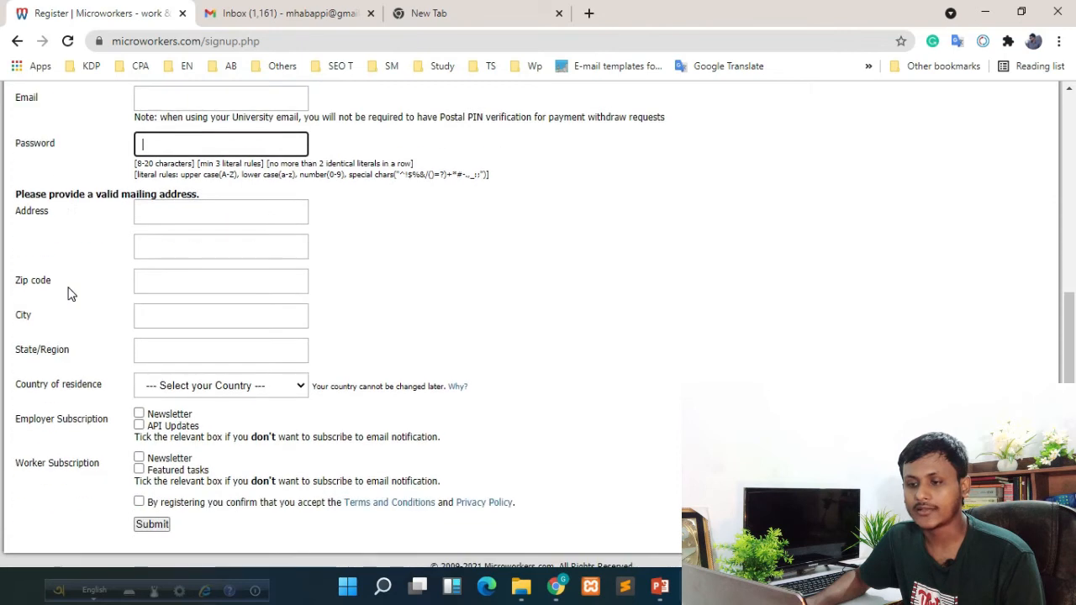
click(170, 214)
click(475, 212)
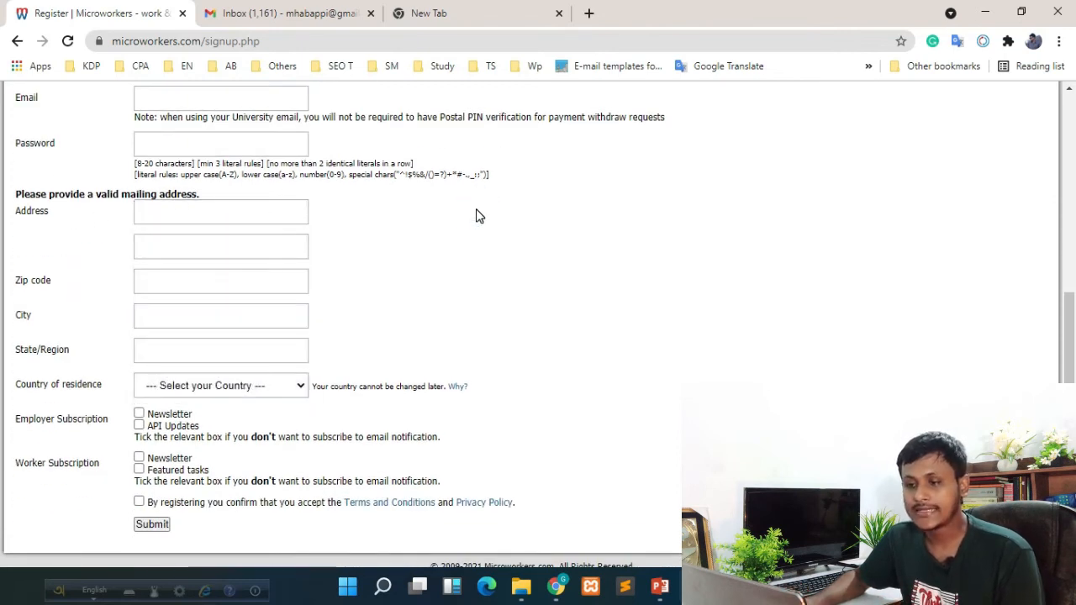
click(254, 212)
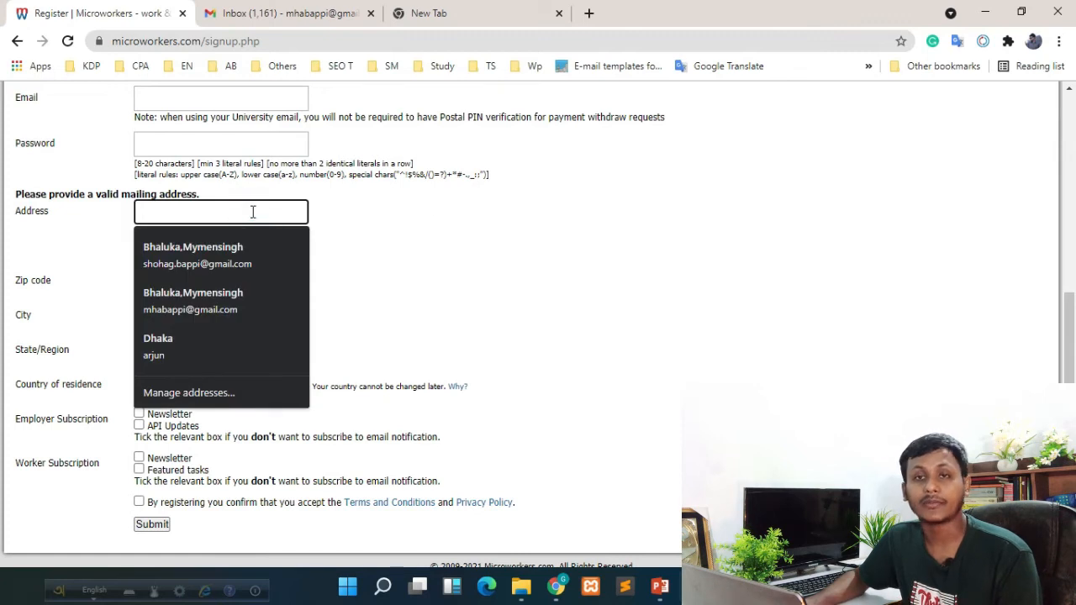
click(460, 215)
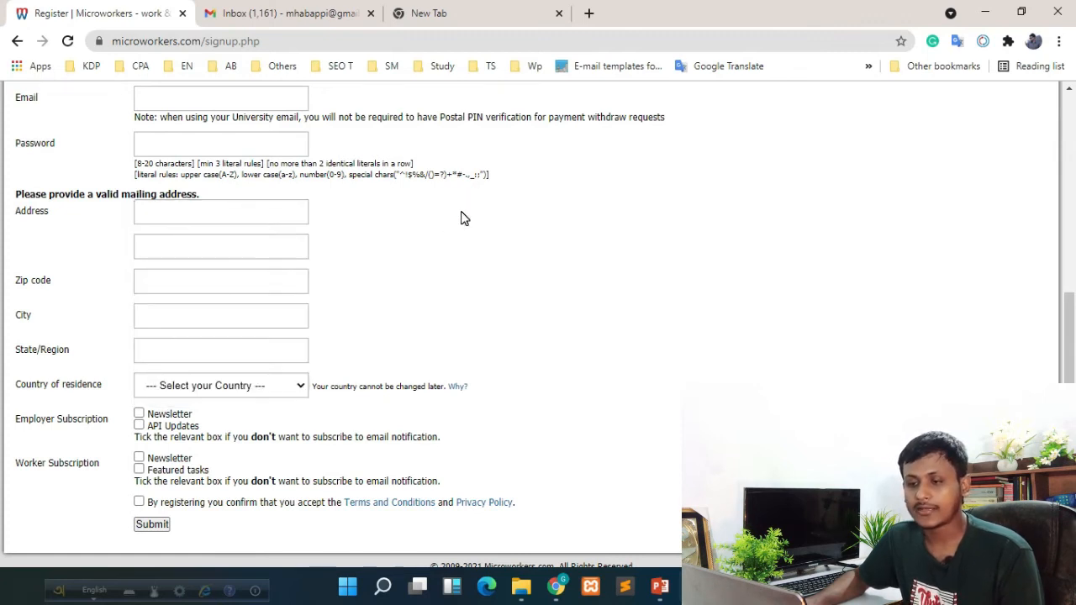
scroll(460, 219, down, 1)
Enter the zip code and dismiss the autofill suggestions on the City field
click(148, 243)
click(540, 210)
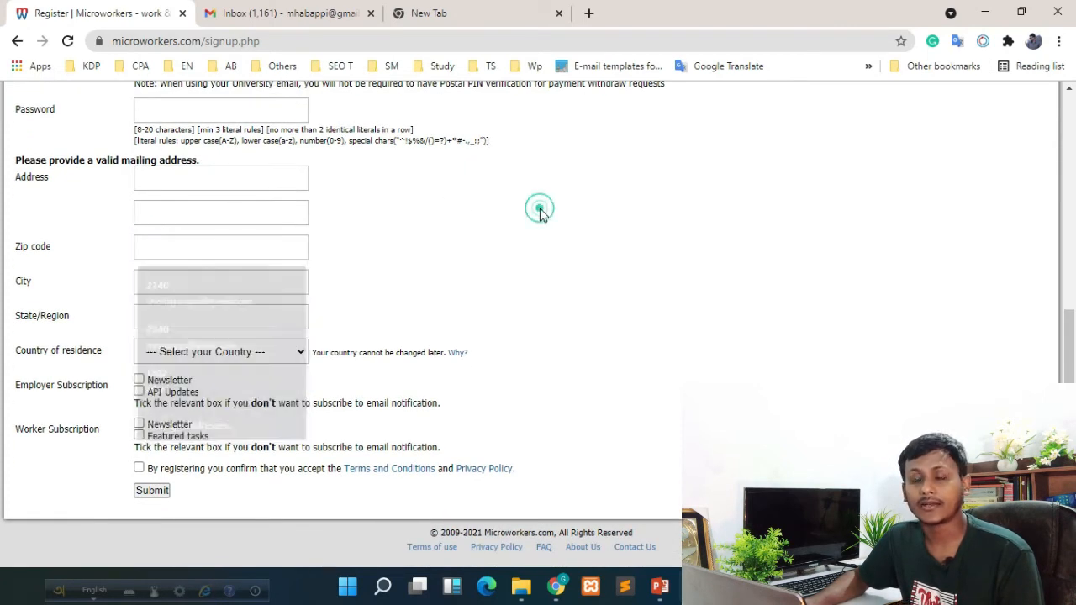
click(151, 246)
click(681, 236)
click(157, 247)
text(2210)
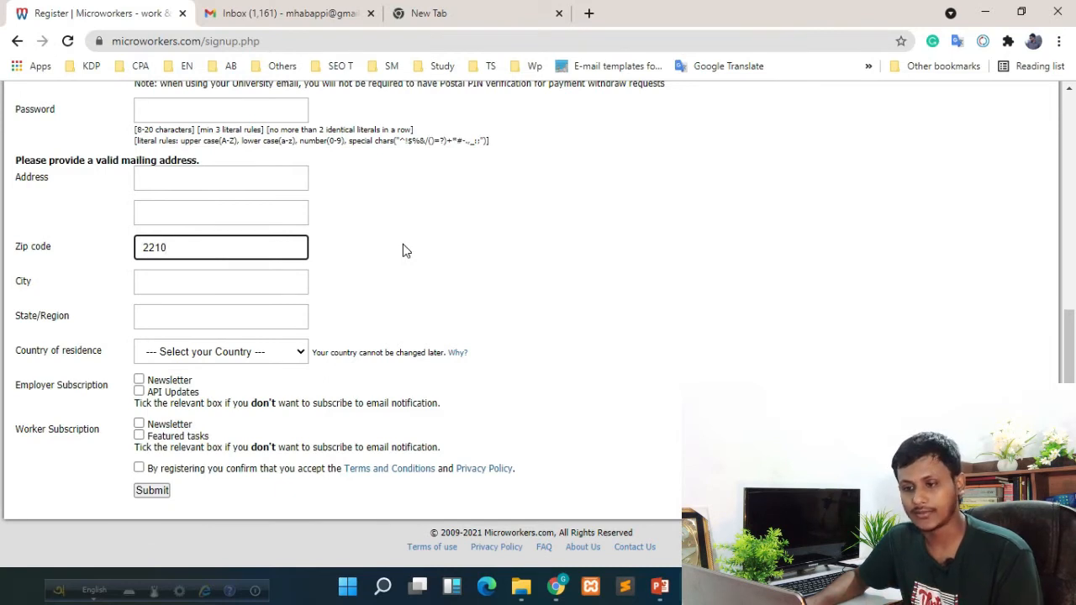
click(195, 284)
click(504, 243)
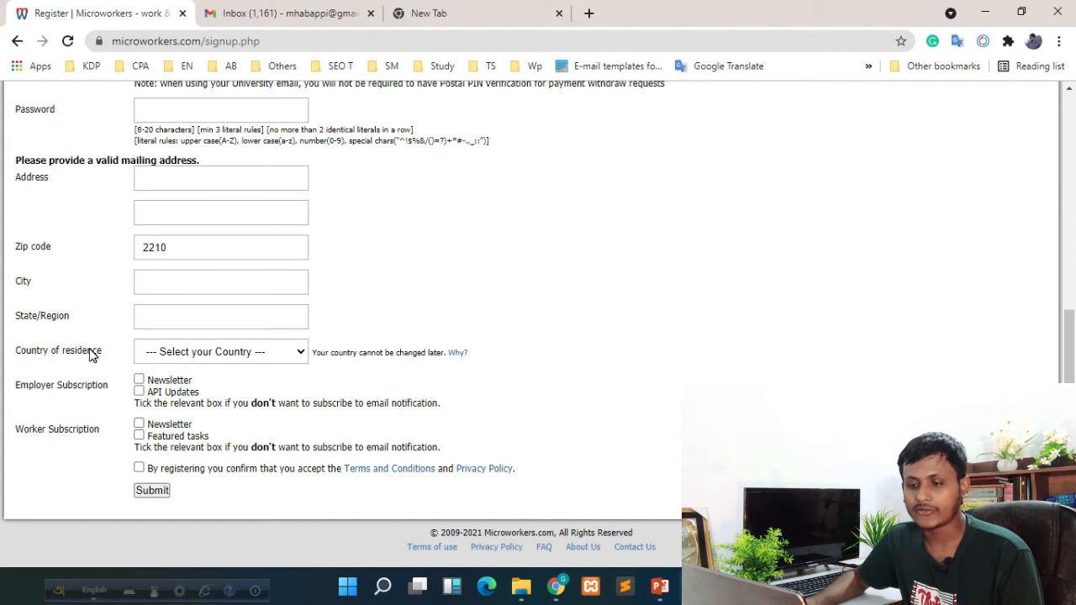
Choose Bangladesh, tick both Employer and both Worker subscription boxes, and accept the Terms
click(205, 351)
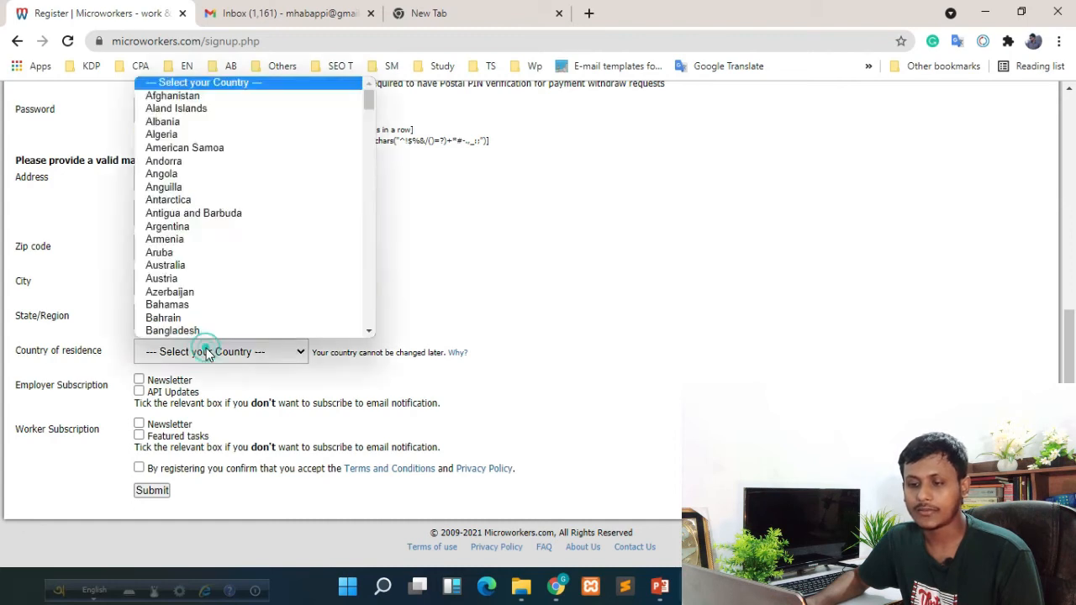
click(180, 304)
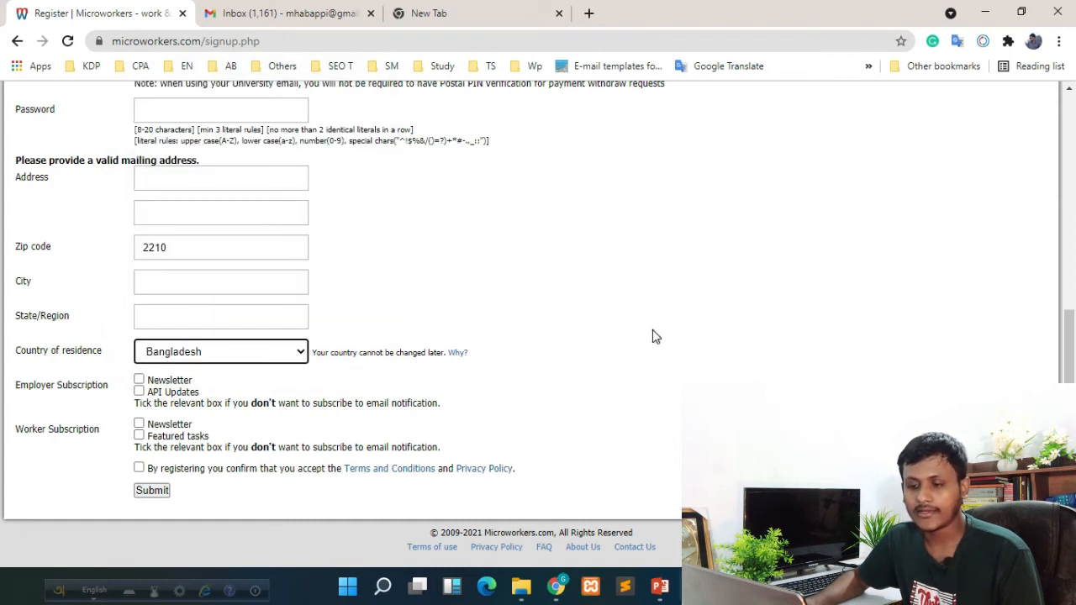
click(139, 380)
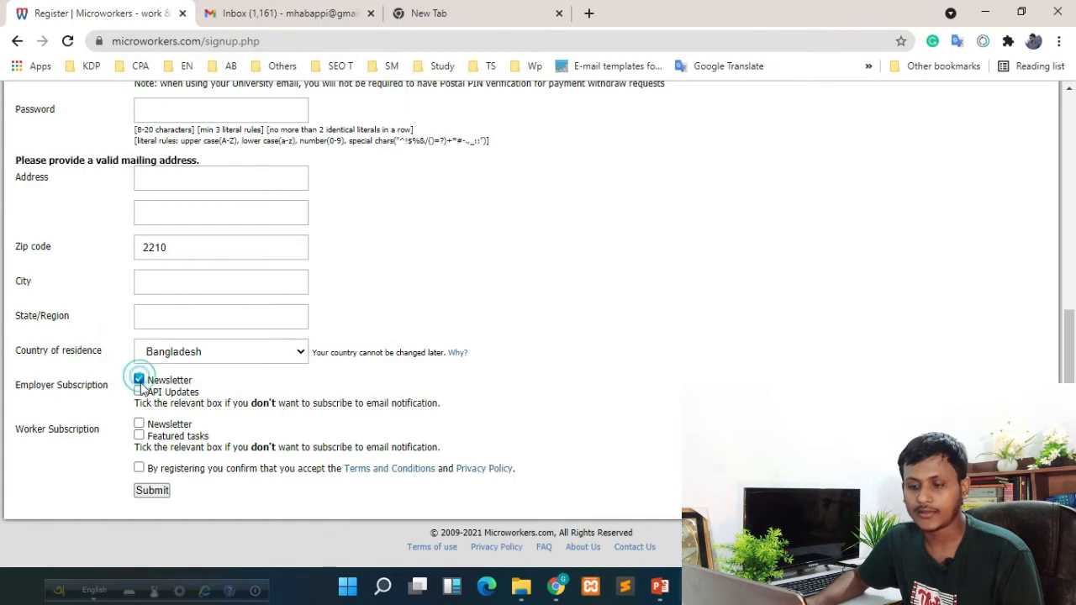
click(139, 392)
click(138, 423)
click(138, 435)
click(139, 469)
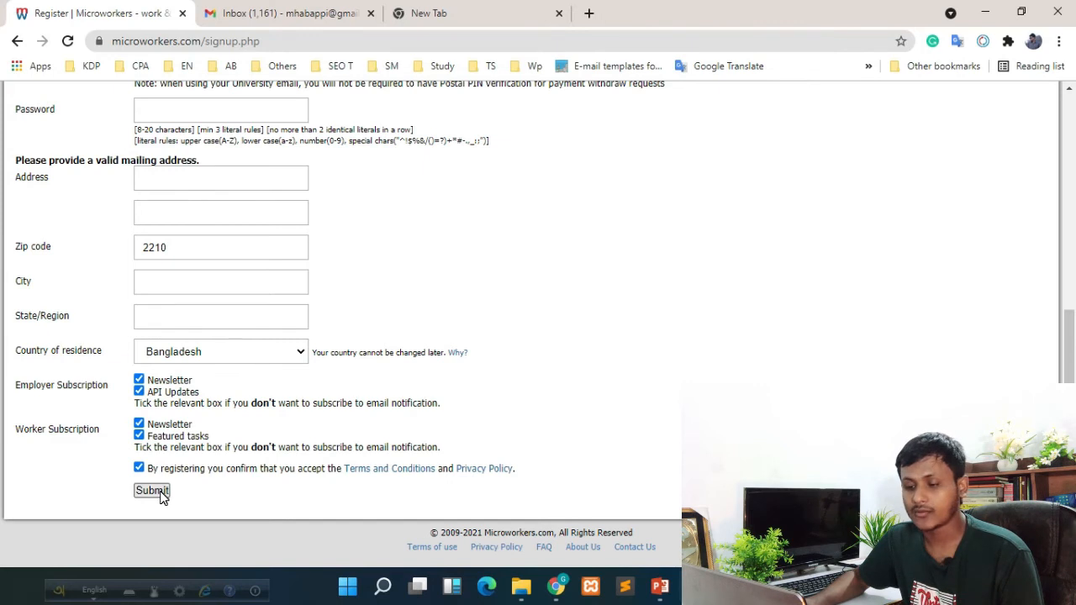
scroll(639, 360, up, 5)
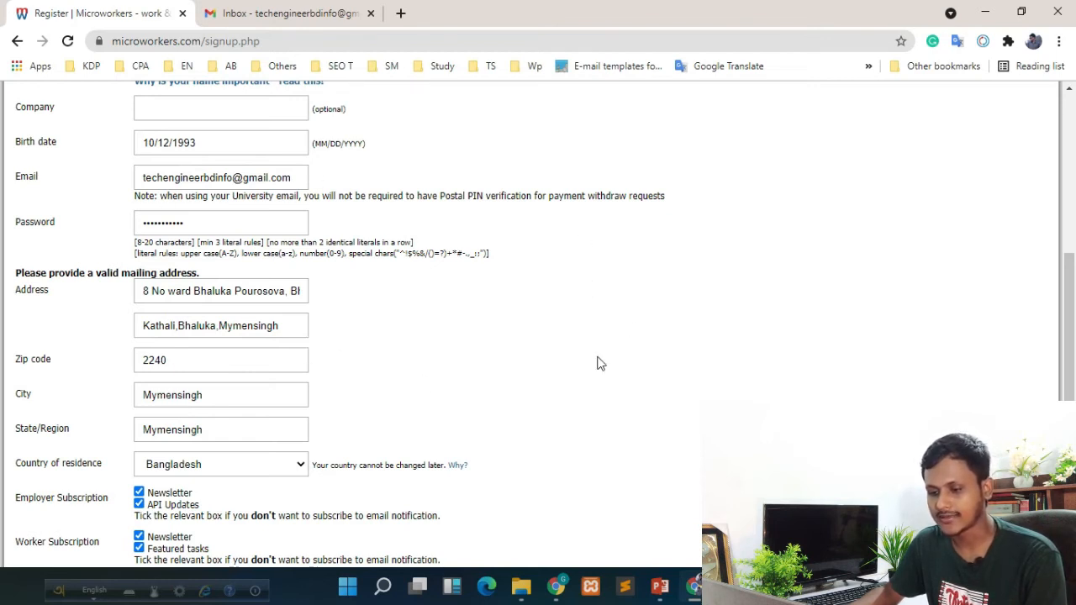
scroll(588, 344, down, 2)
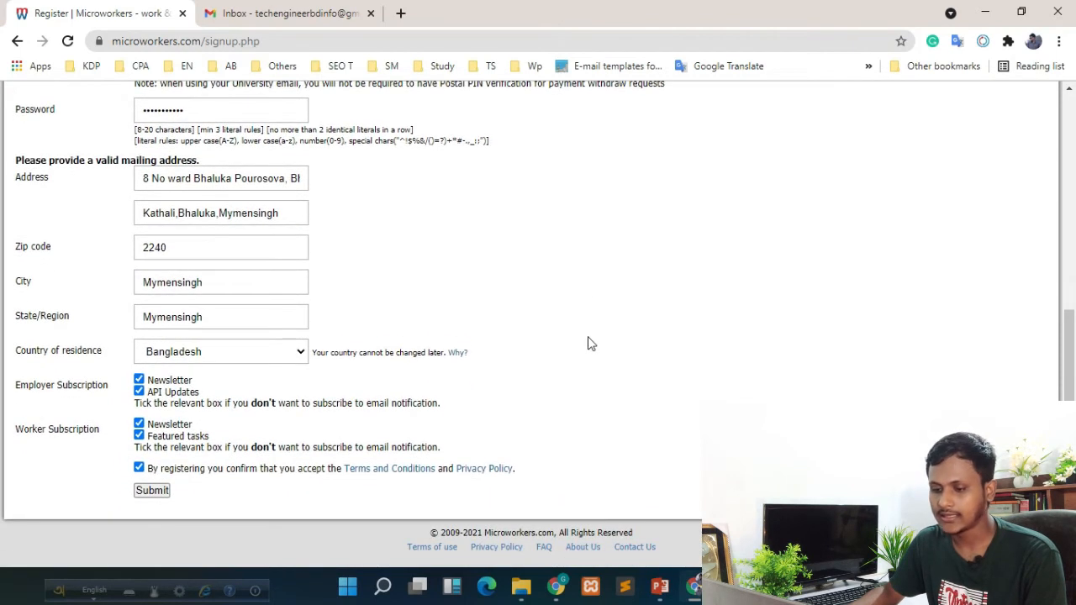
Submit the registration, check the verification email's address, and switch to the Gmail inbox
click(162, 494)
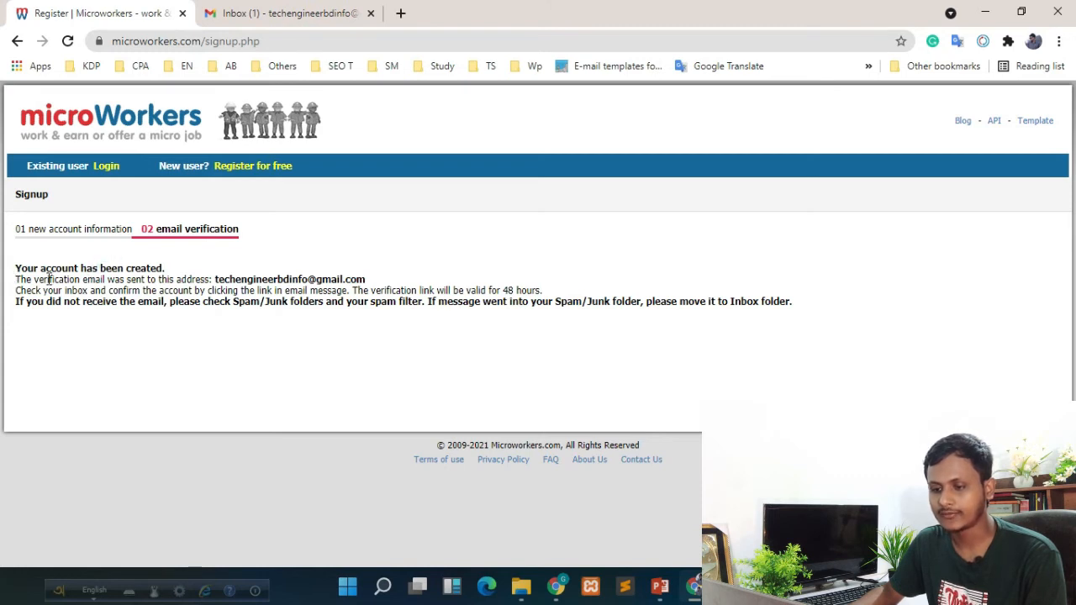
drag(216, 280, 396, 286)
click(338, 312)
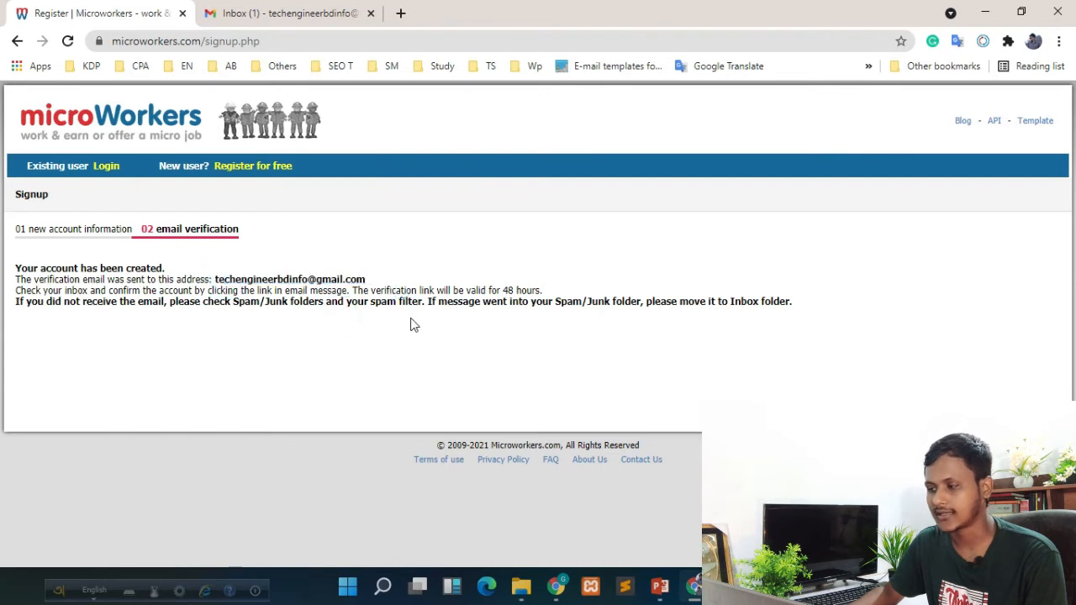
click(271, 10)
Open the 'Welcome to Microworkers!' email and follow its account confirmation link
click(575, 140)
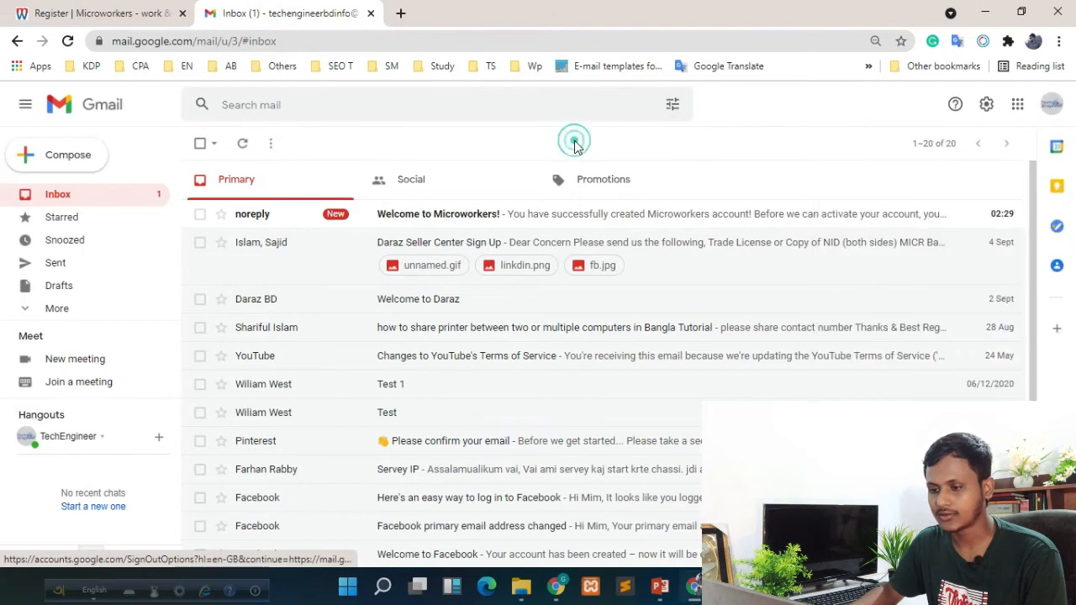
click(428, 219)
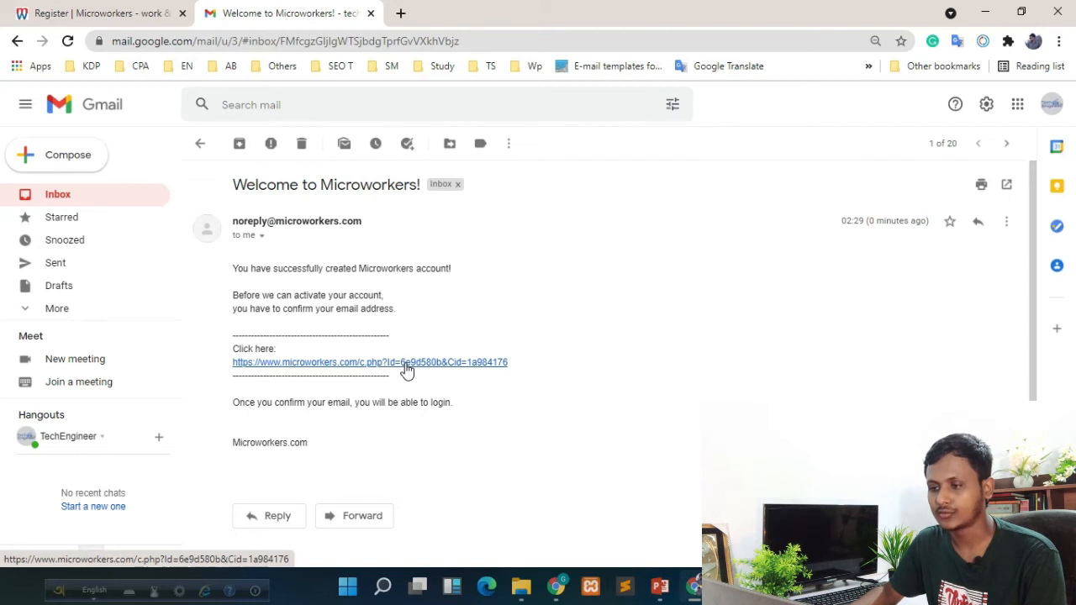
click(406, 363)
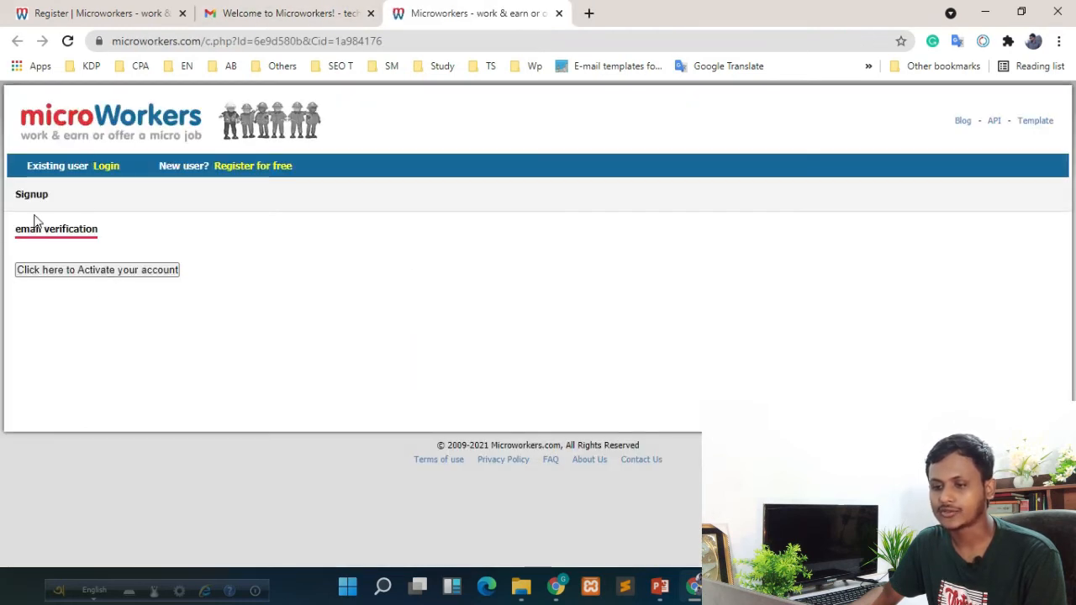
Activate the account with the 'Click here to Activate your account' button
click(93, 273)
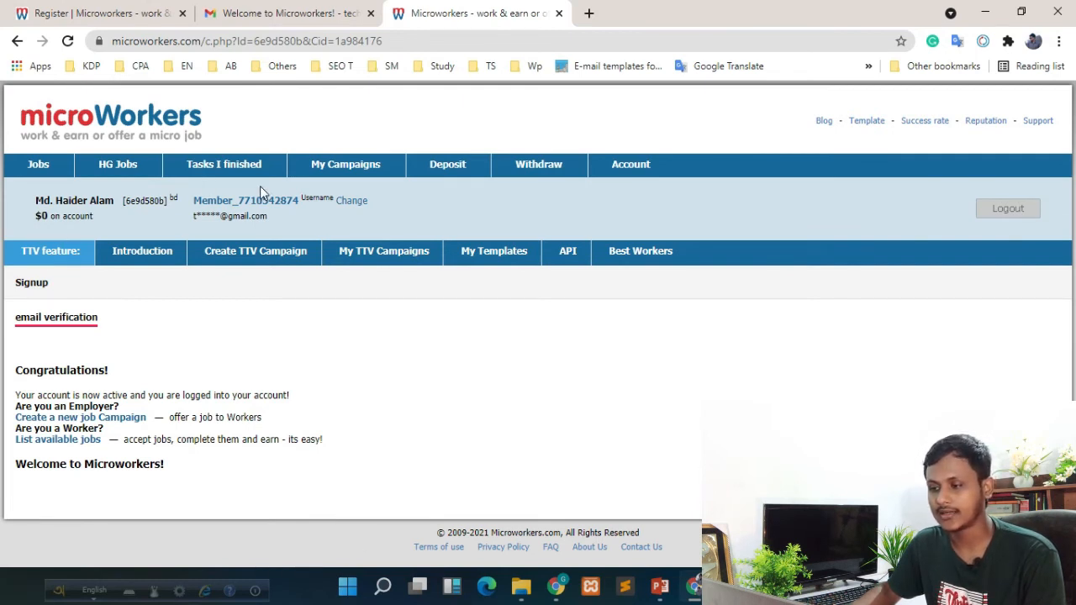
Go to the Account page and choose Change next to Phone number
click(639, 167)
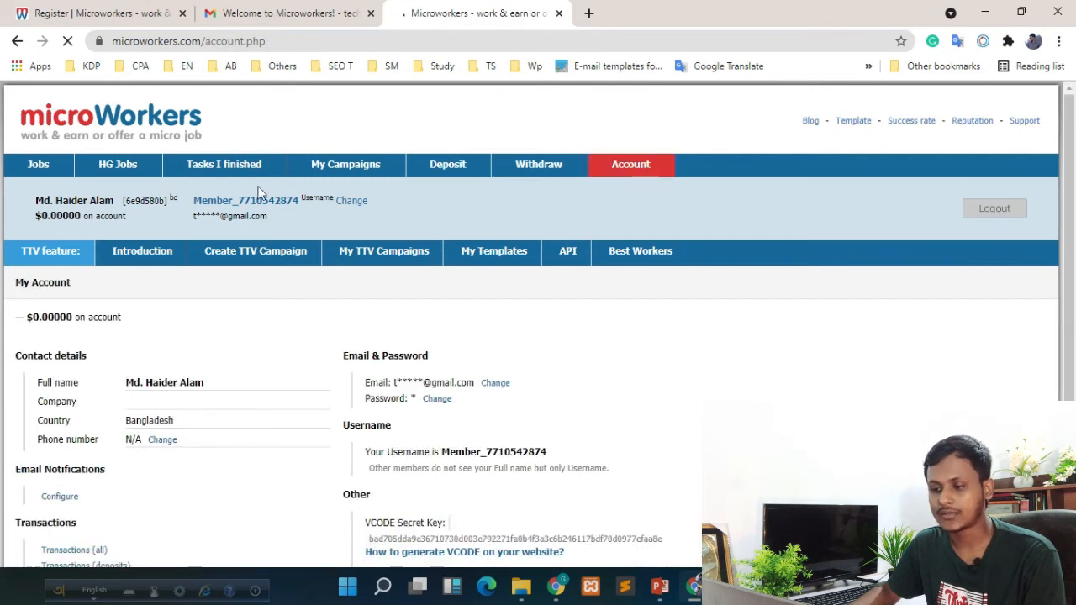
scroll(699, 377, down, 3)
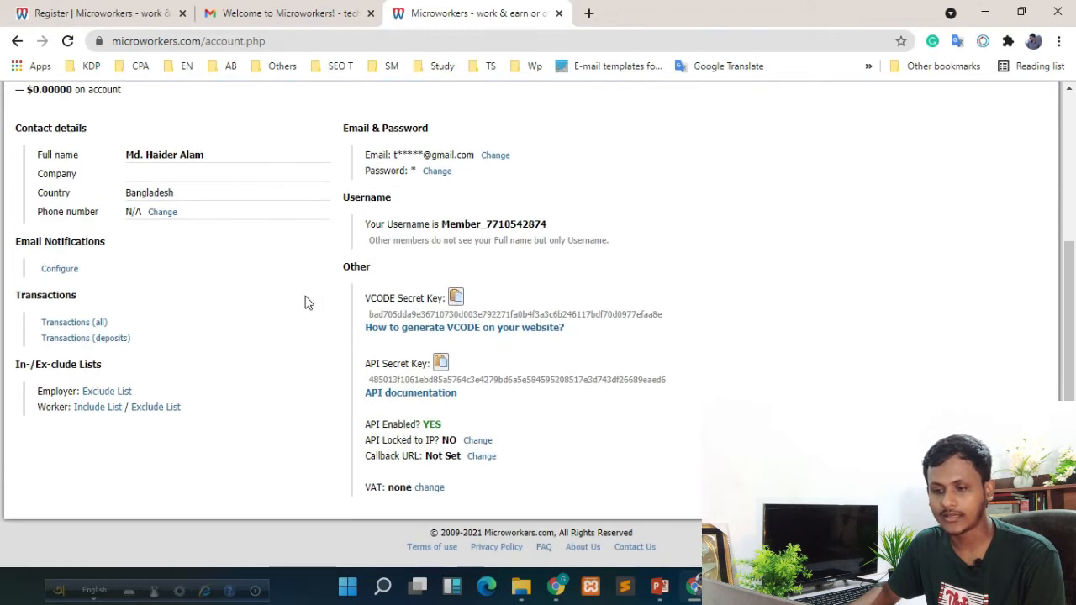
click(168, 214)
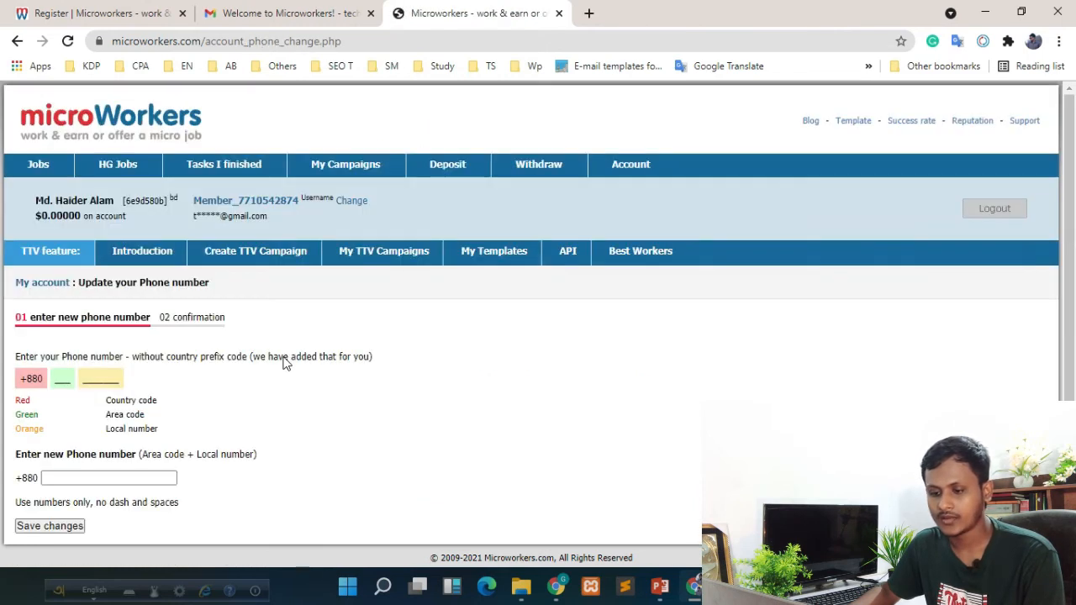
scroll(457, 347, down, 1)
Enter the account's phone number without the country code and save the change
click(94, 458)
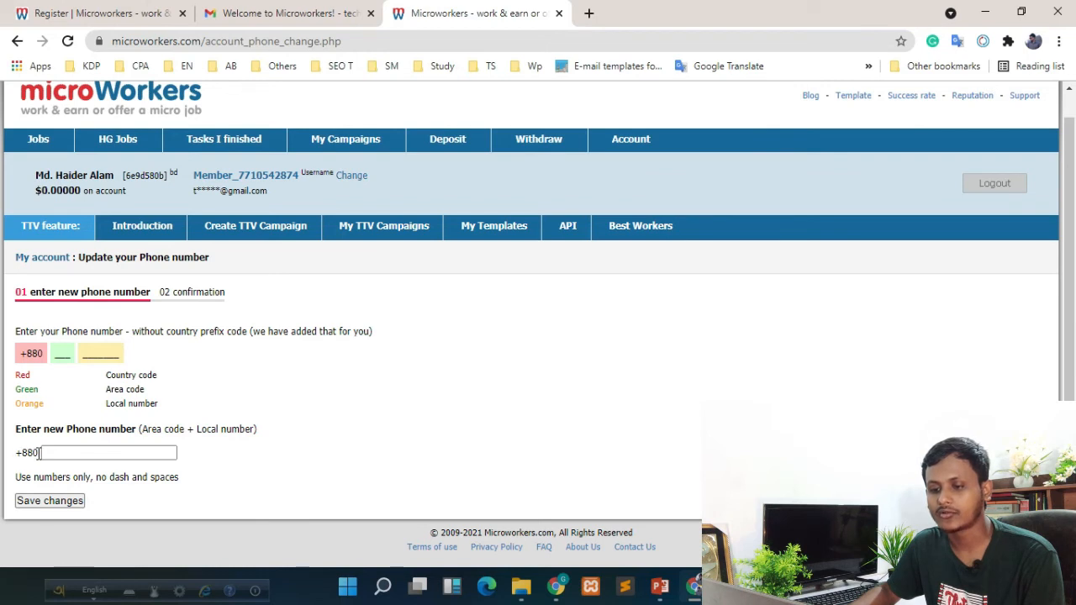
click(92, 452)
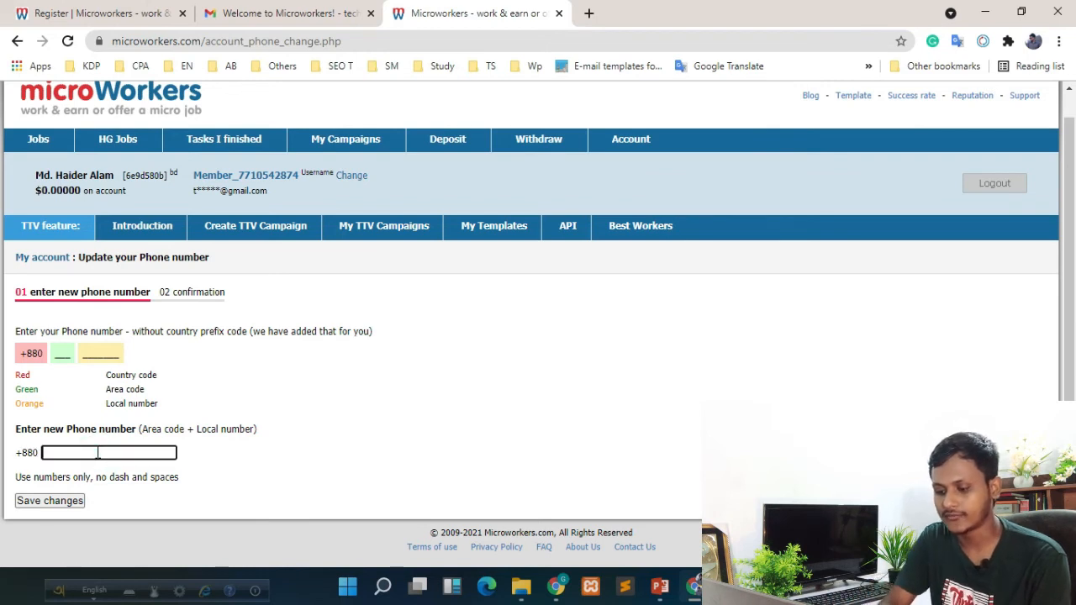
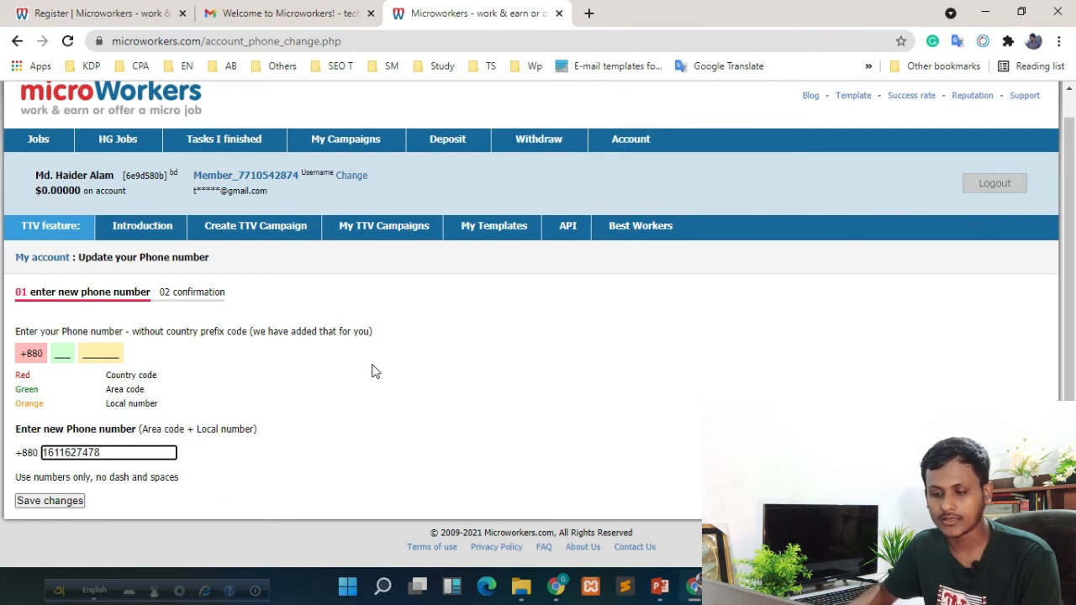
click(33, 503)
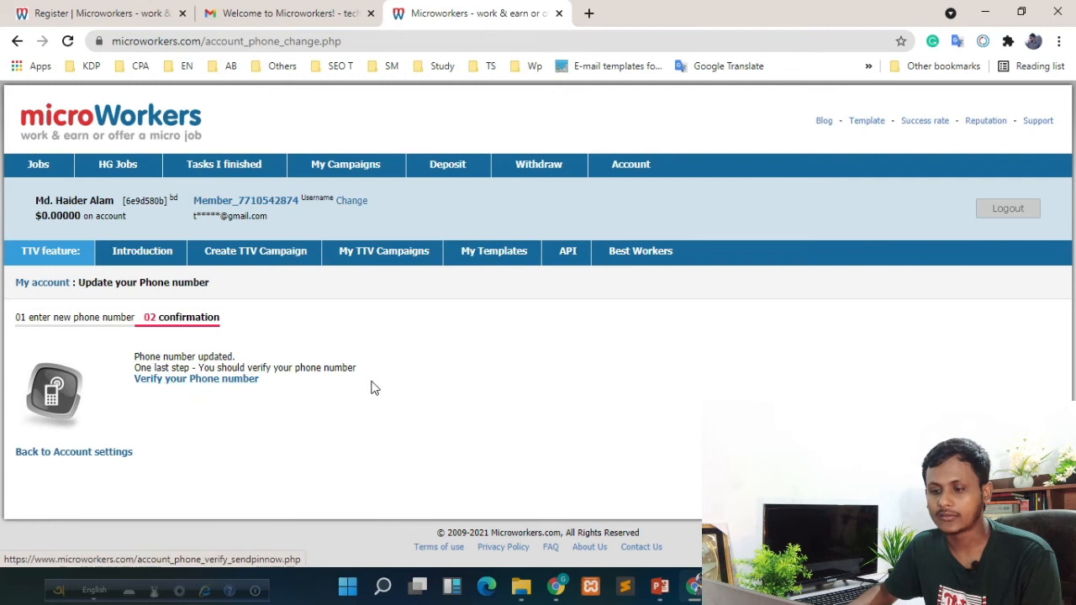
Start phone verification and select the SMS text 'Activate' and the destination number shown
click(207, 384)
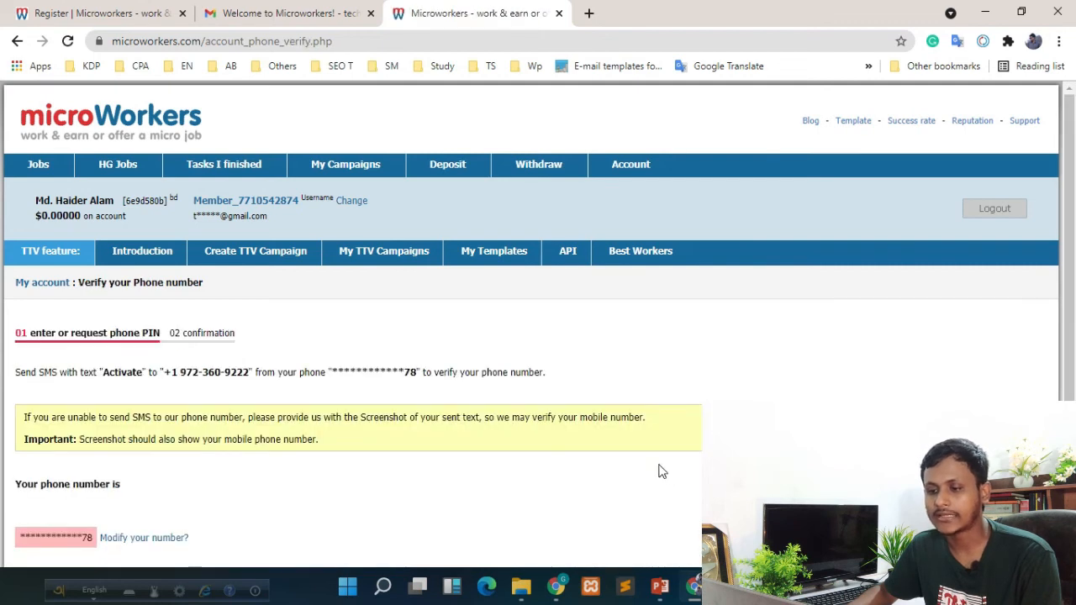
scroll(660, 471, down, 1)
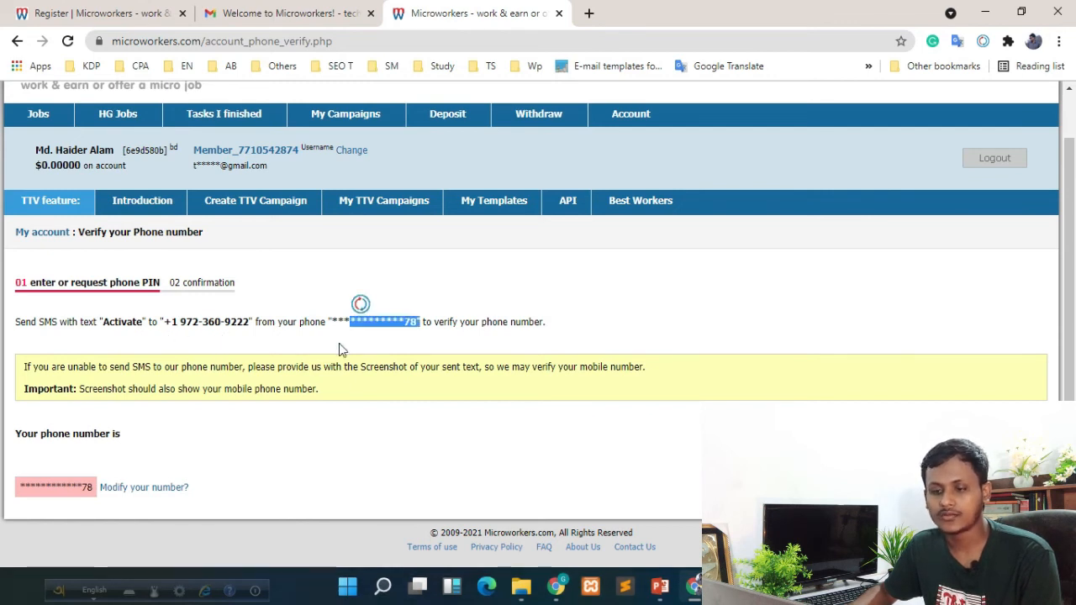
click(339, 343)
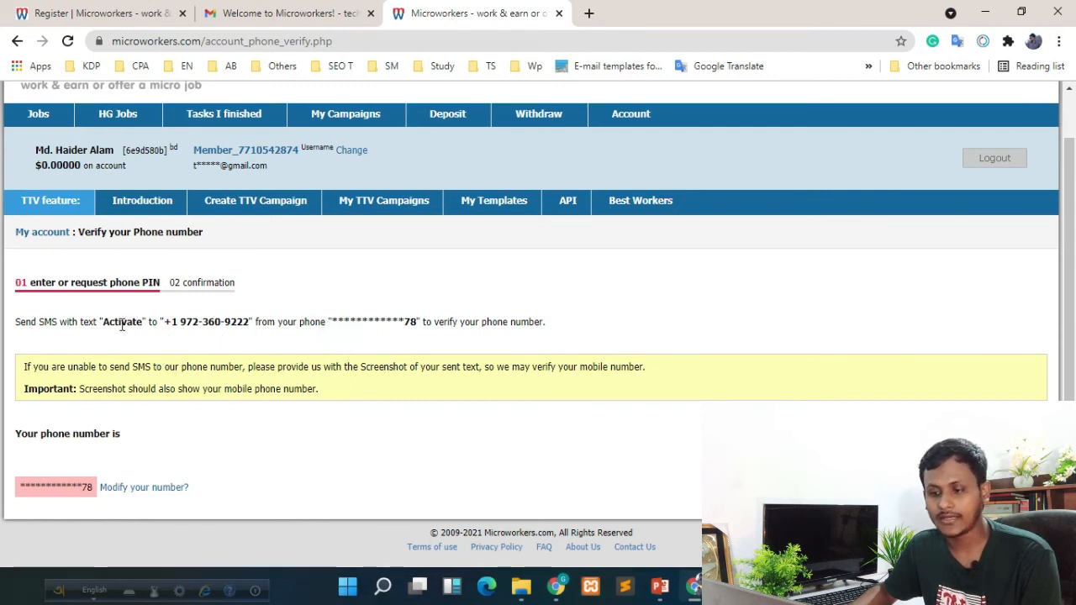
drag(108, 326, 238, 325)
click(206, 333)
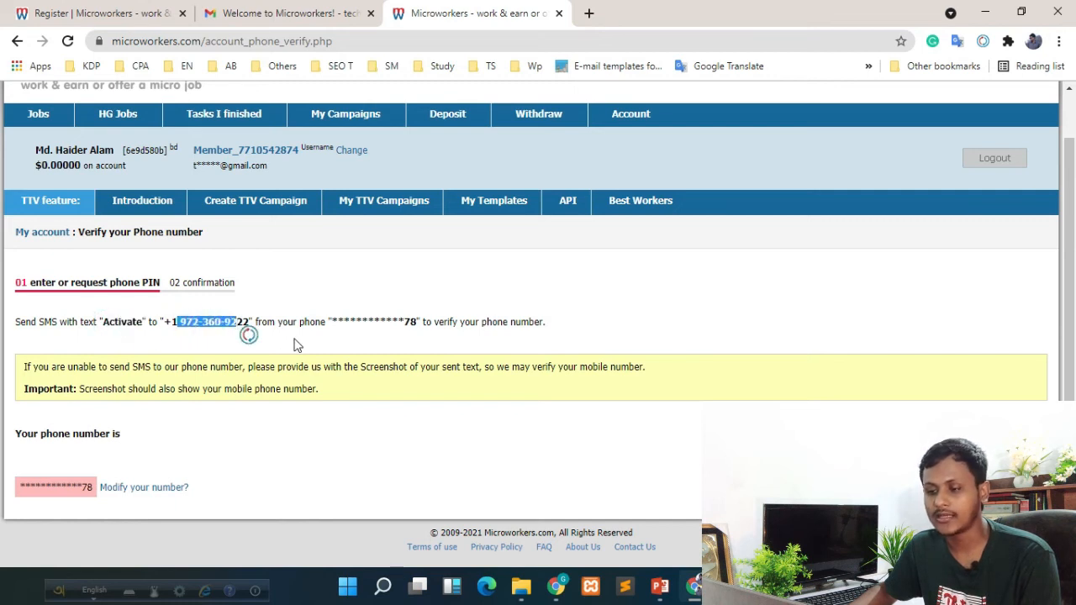
click(368, 346)
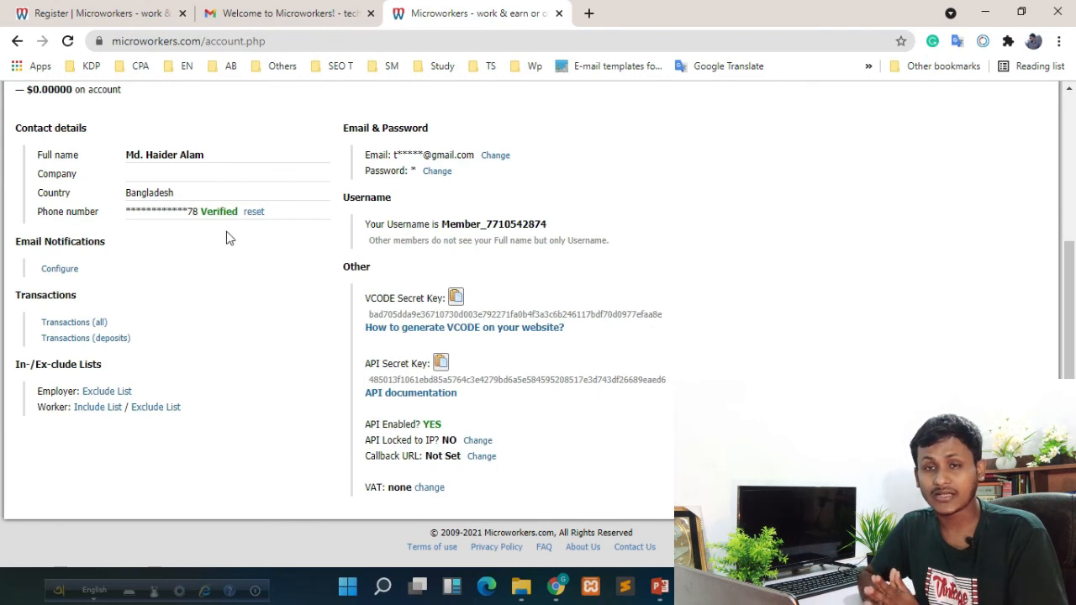
scroll(778, 250, up, 3)
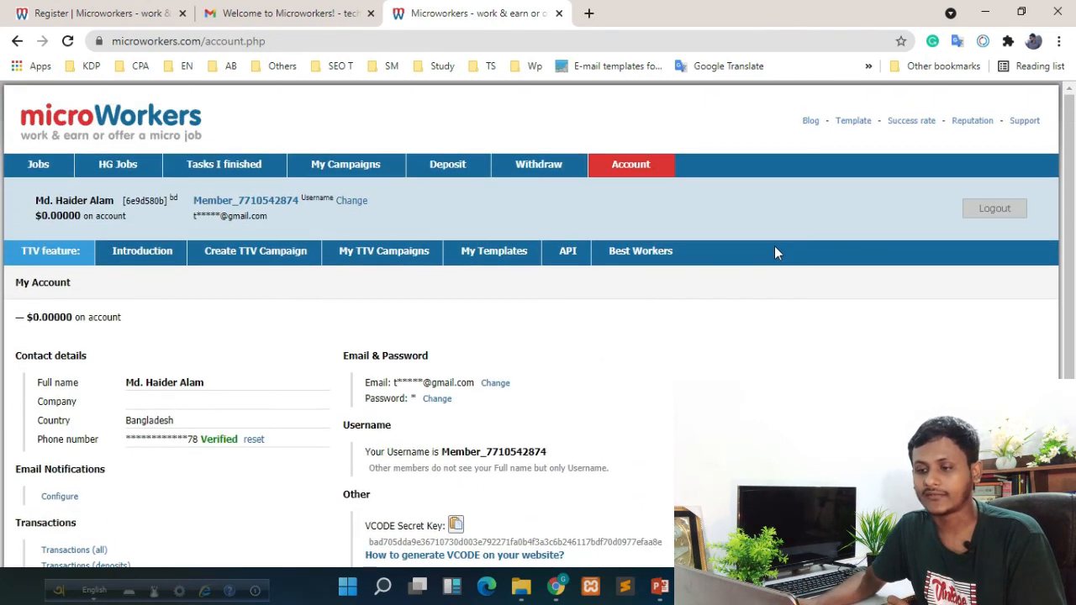
click(633, 171)
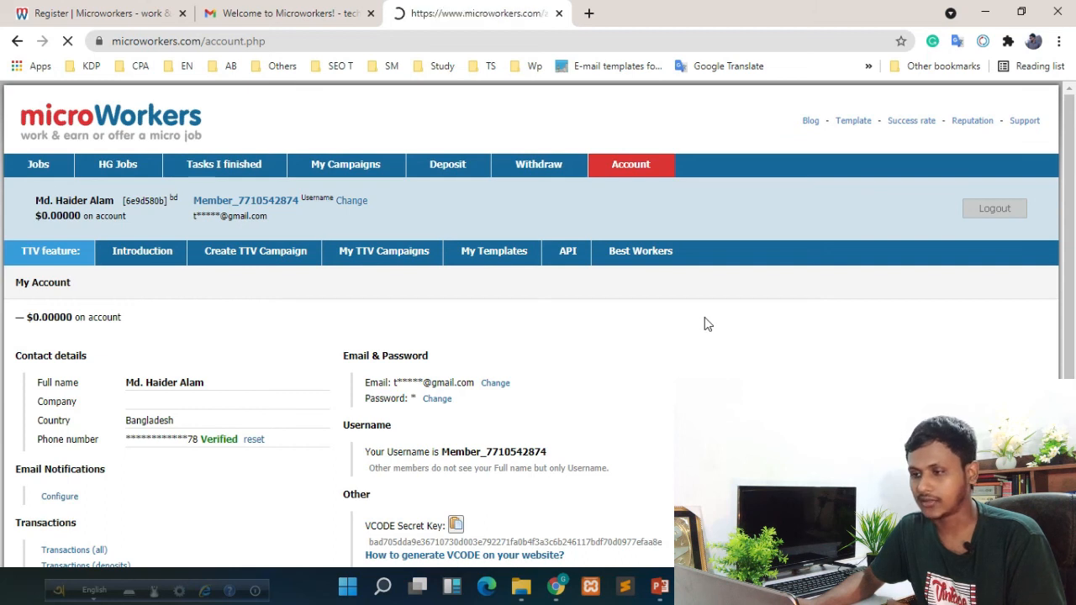
scroll(151, 366, down, 2)
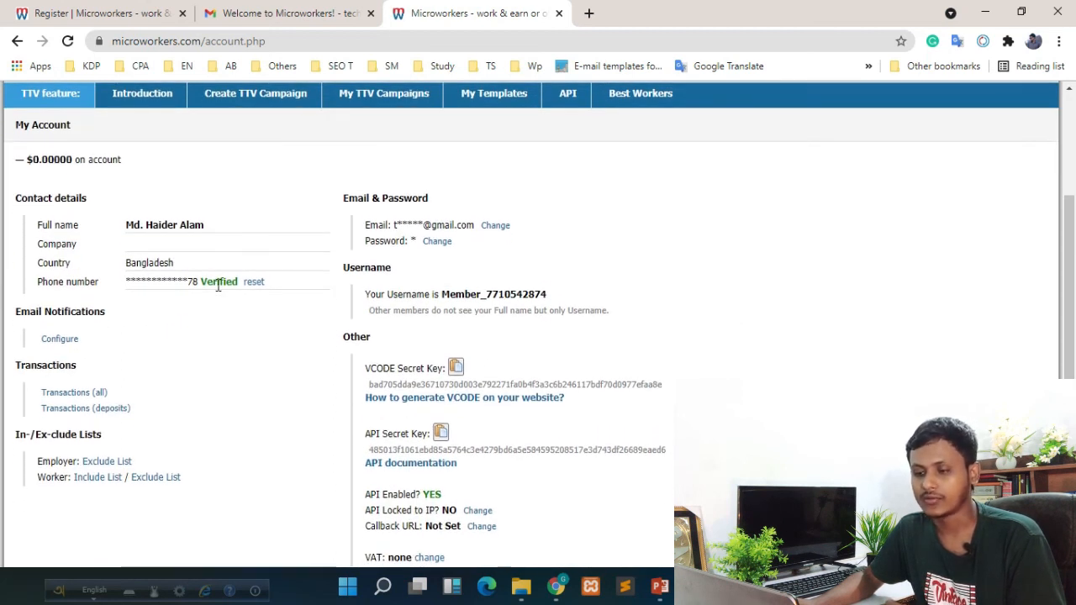
scroll(799, 315, up, 1)
scroll(797, 315, up, 1)
scroll(555, 200, down, 3)
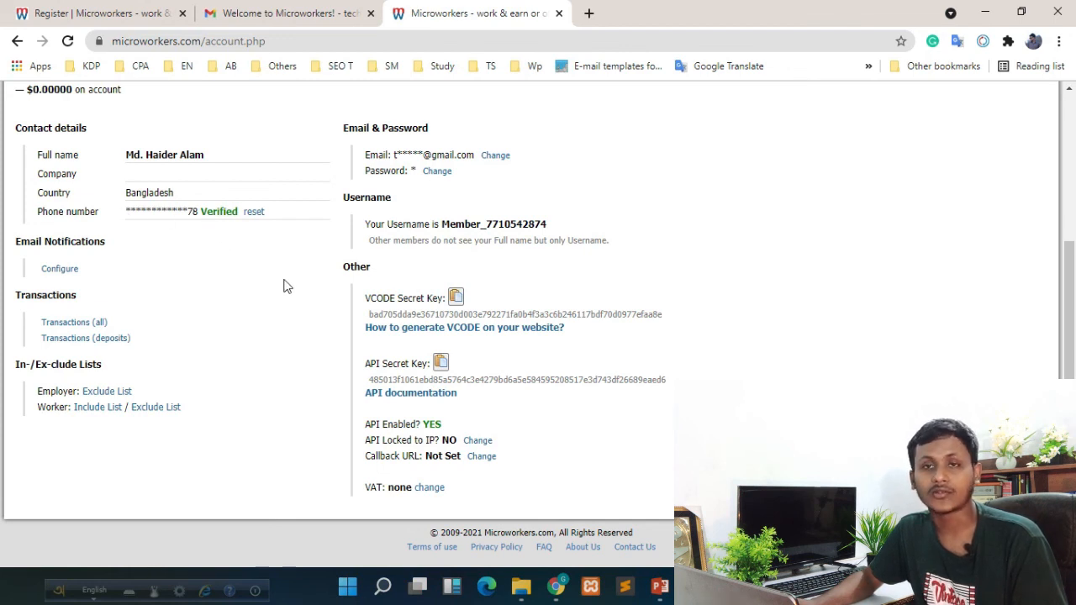
scroll(281, 311, up, 3)
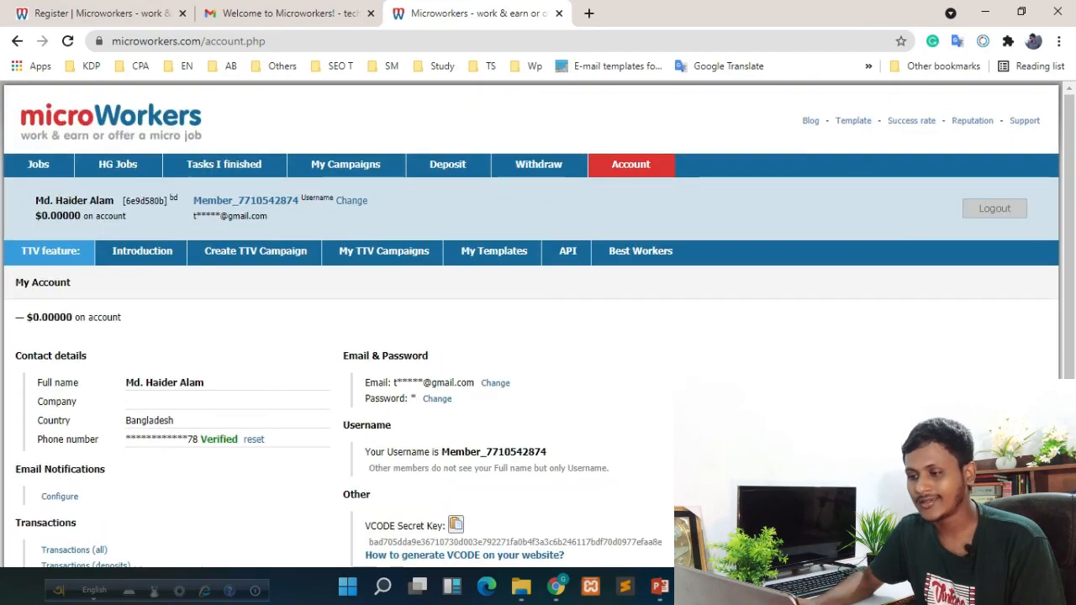